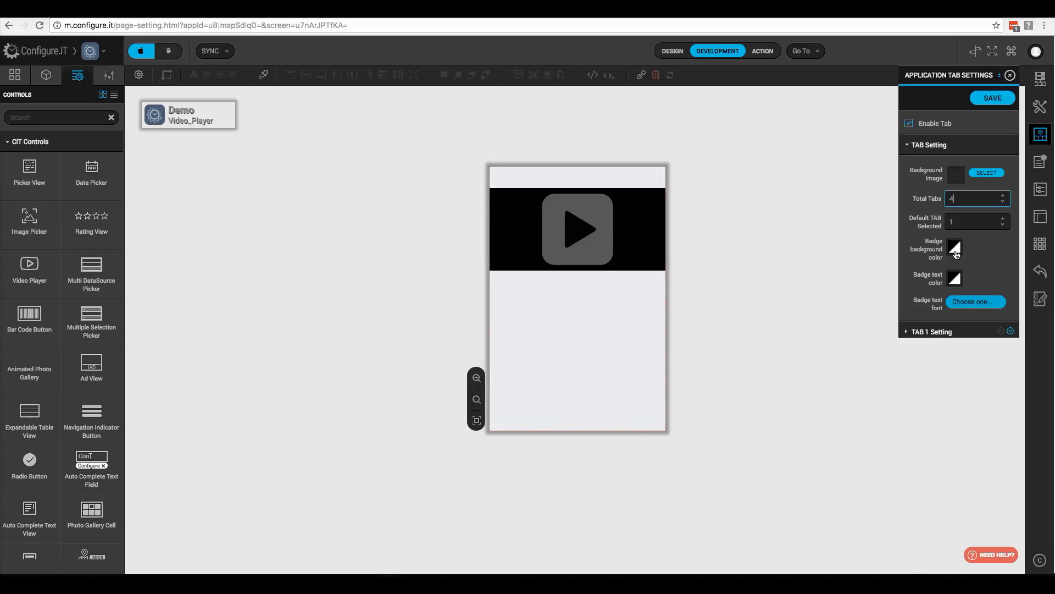
Step: Set the tab badge background colour to red and the badge text colour to white
{"action": "left_click", "coordinate": [955, 249]}
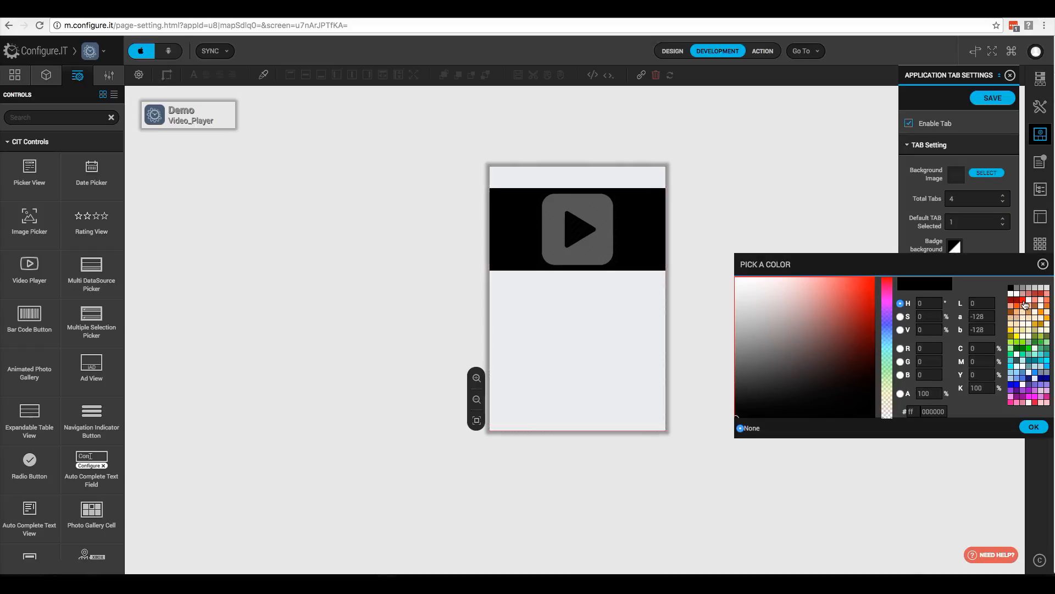
{"action": "left_click", "coordinate": [1017, 300]}
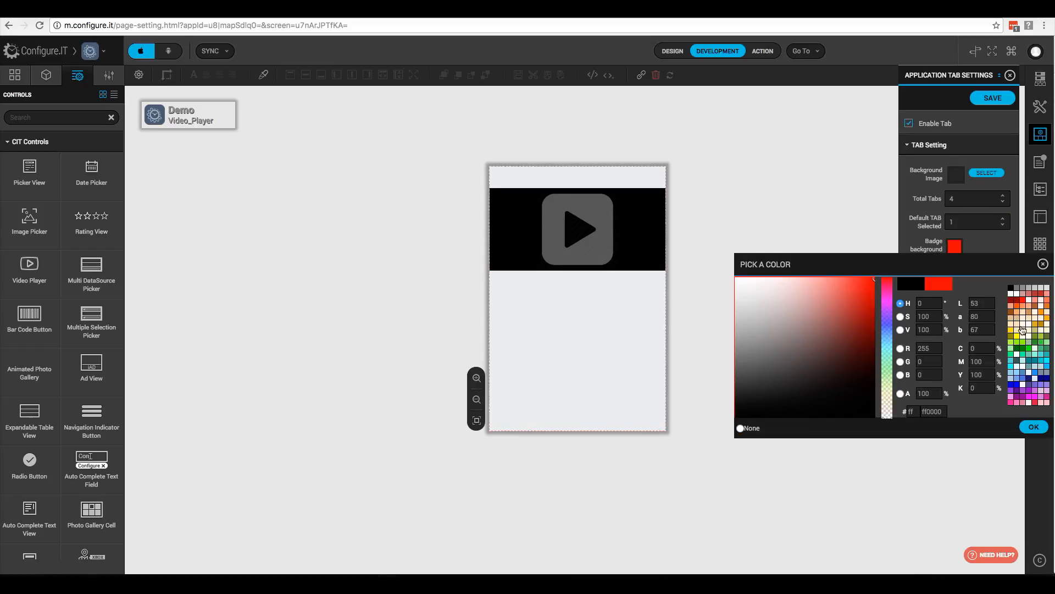
{"action": "left_click", "coordinate": [1033, 426]}
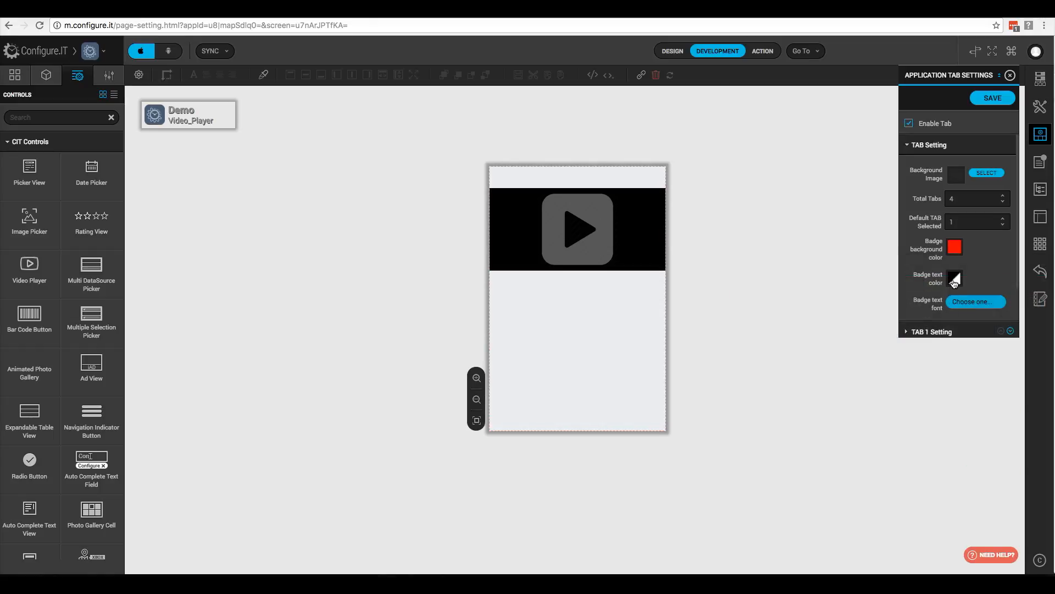
{"action": "left_click", "coordinate": [954, 280]}
{"action": "left_click", "coordinate": [1018, 327]}
{"action": "left_click", "coordinate": [1034, 458]}
Step: Give Tab 1 the orange and plain Home icons and make it load Video_Player
{"action": "scroll", "coordinate": [934, 275], "scroll_direction": "down", "scroll_amount": 1}
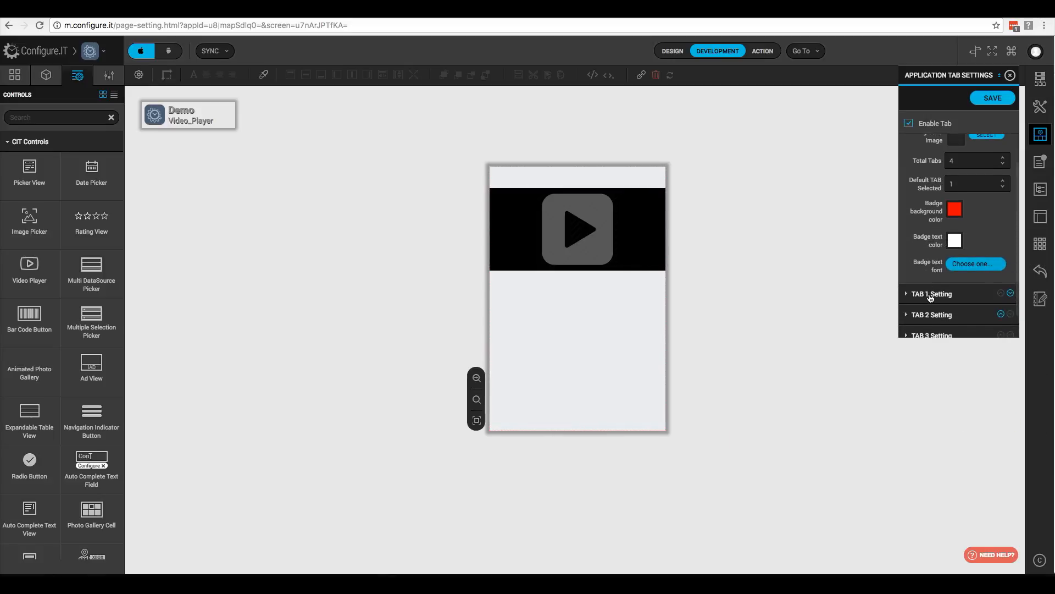
{"action": "left_click", "coordinate": [930, 295]}
{"action": "left_click", "coordinate": [989, 195]}
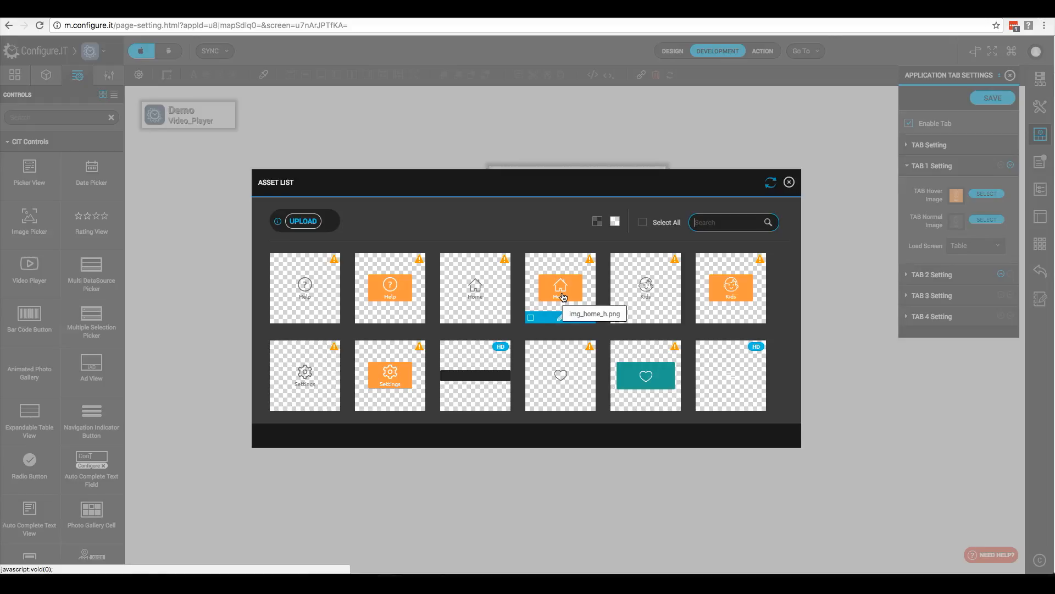
{"action": "left_click", "coordinate": [564, 297]}
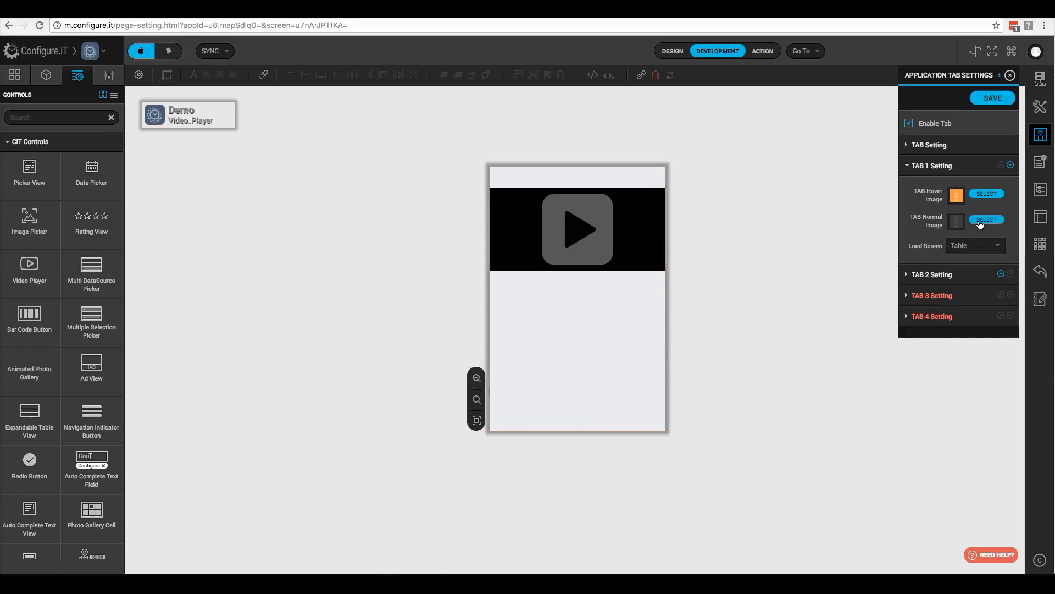
{"action": "left_click", "coordinate": [986, 220]}
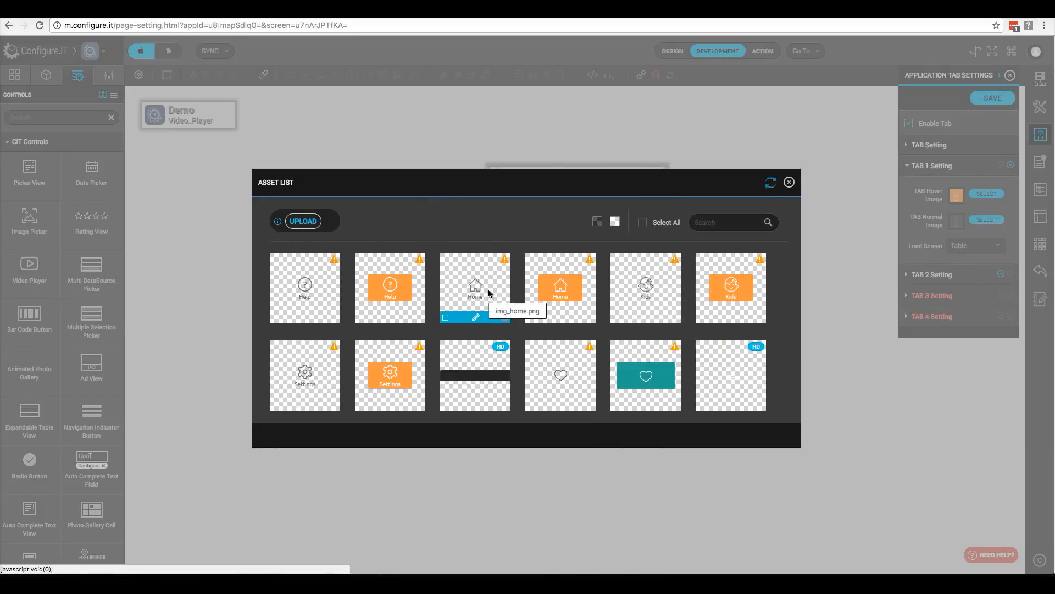
{"action": "left_click", "coordinate": [487, 292]}
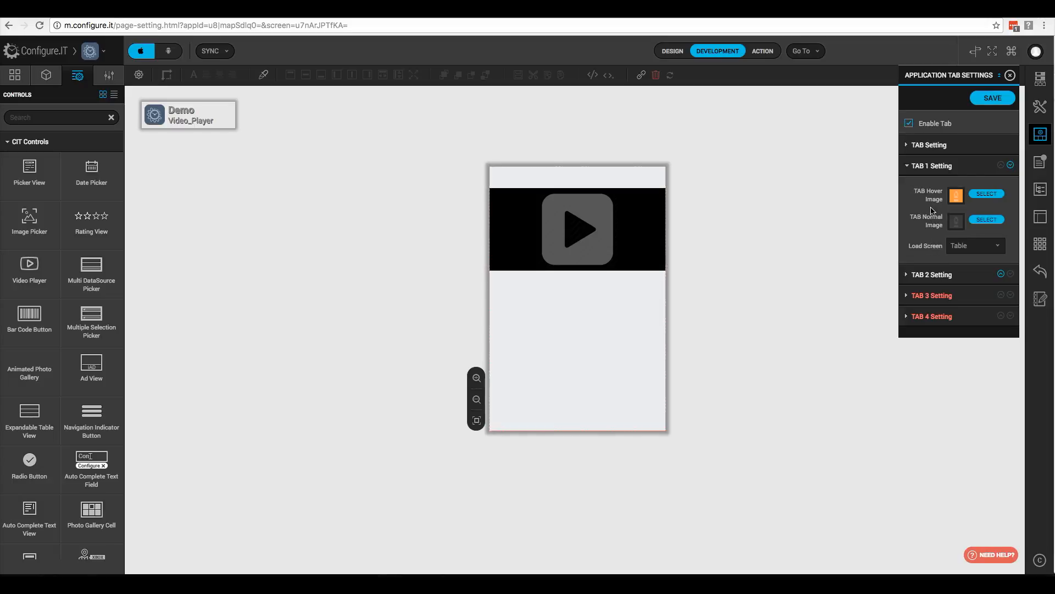
{"action": "left_click", "coordinate": [977, 249]}
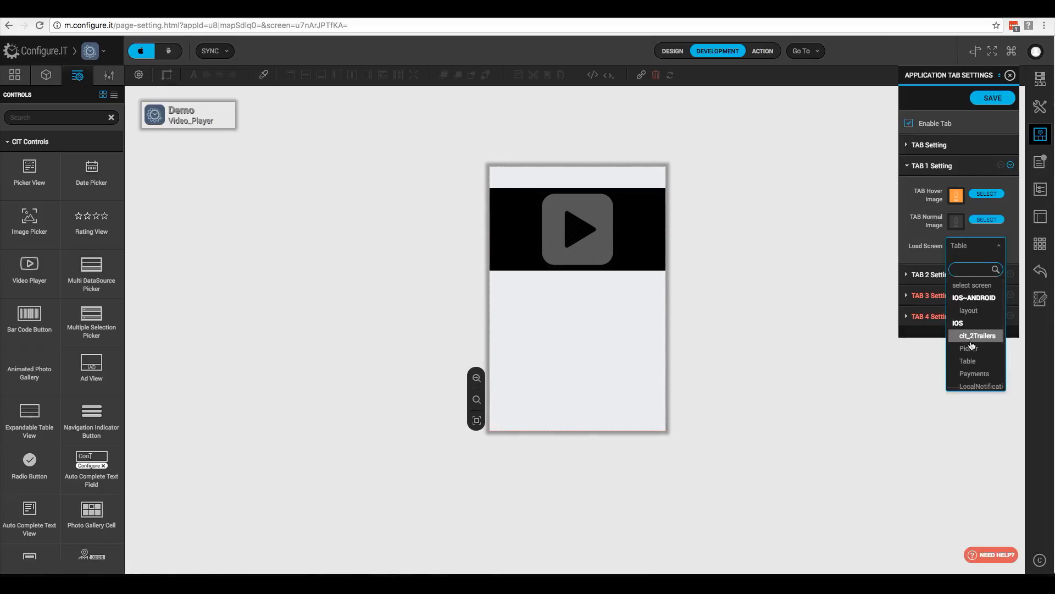
{"action": "scroll", "coordinate": [968, 346], "scroll_direction": "down", "scroll_amount": 3}
{"action": "left_click", "coordinate": [974, 359]}
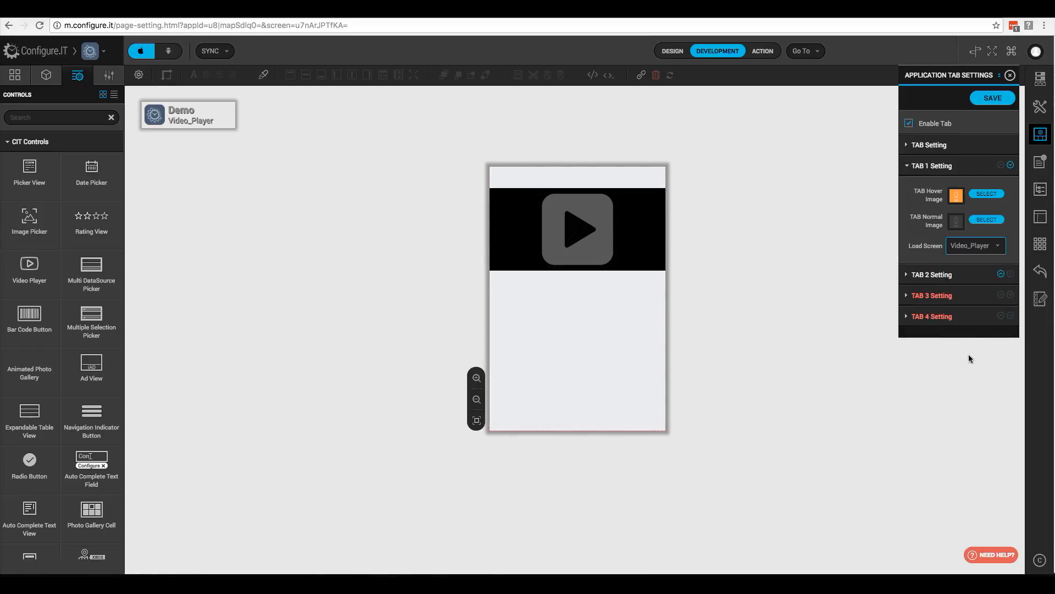
Step: Give Tab 2 the orange and plain Help icons, keeping Picker as its load screen
{"action": "left_click", "coordinate": [937, 276]}
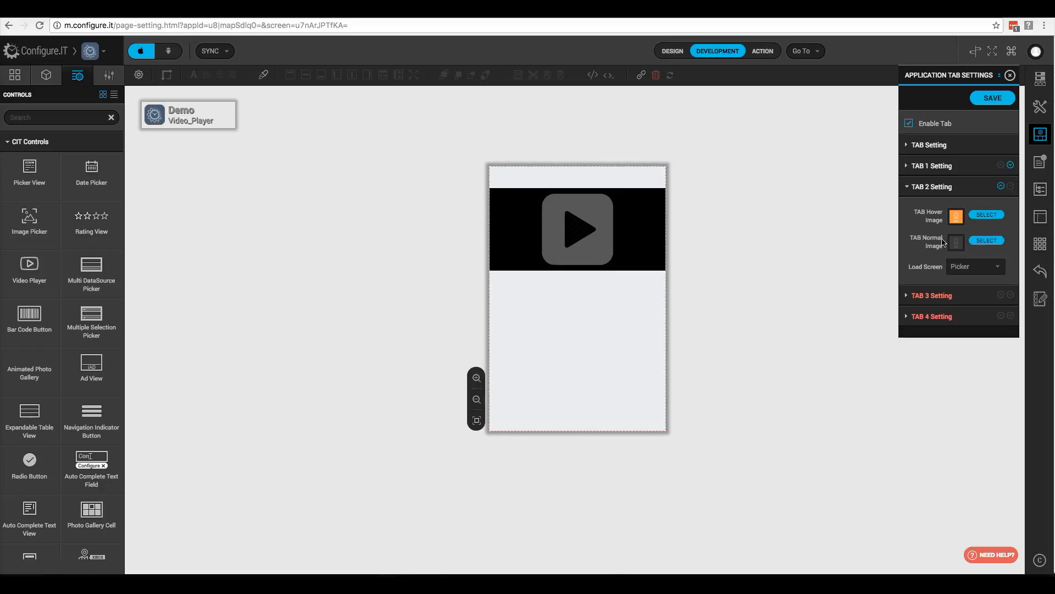
{"action": "left_click", "coordinate": [987, 214]}
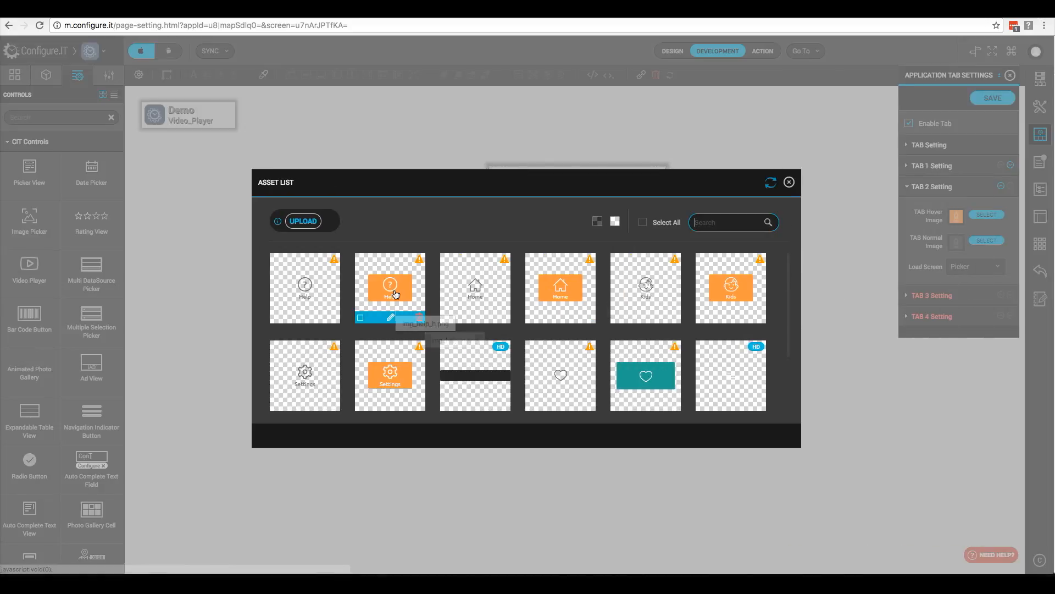
{"action": "left_click", "coordinate": [392, 294]}
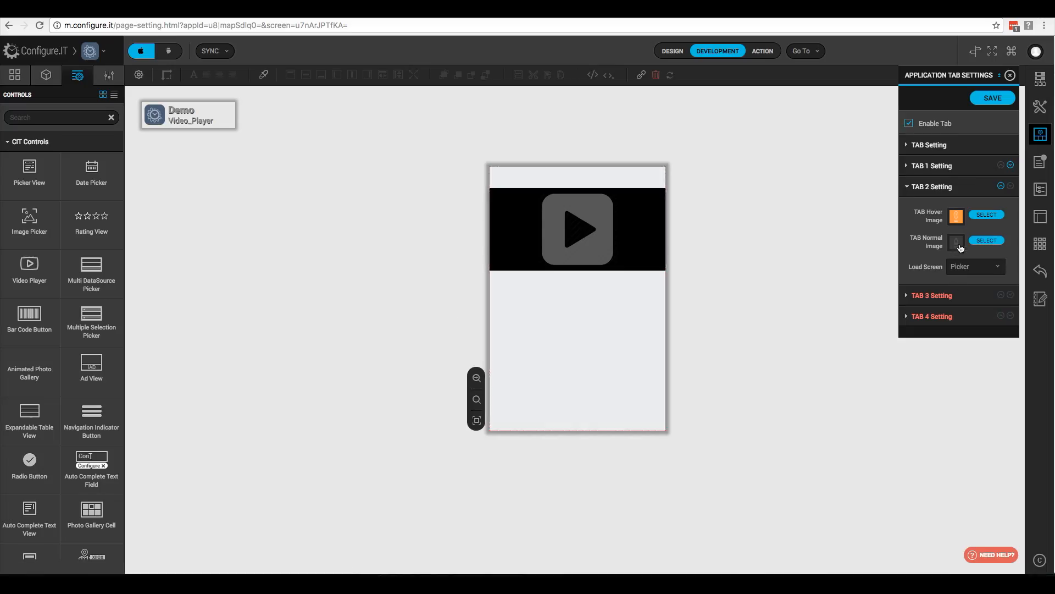
{"action": "left_click", "coordinate": [987, 240]}
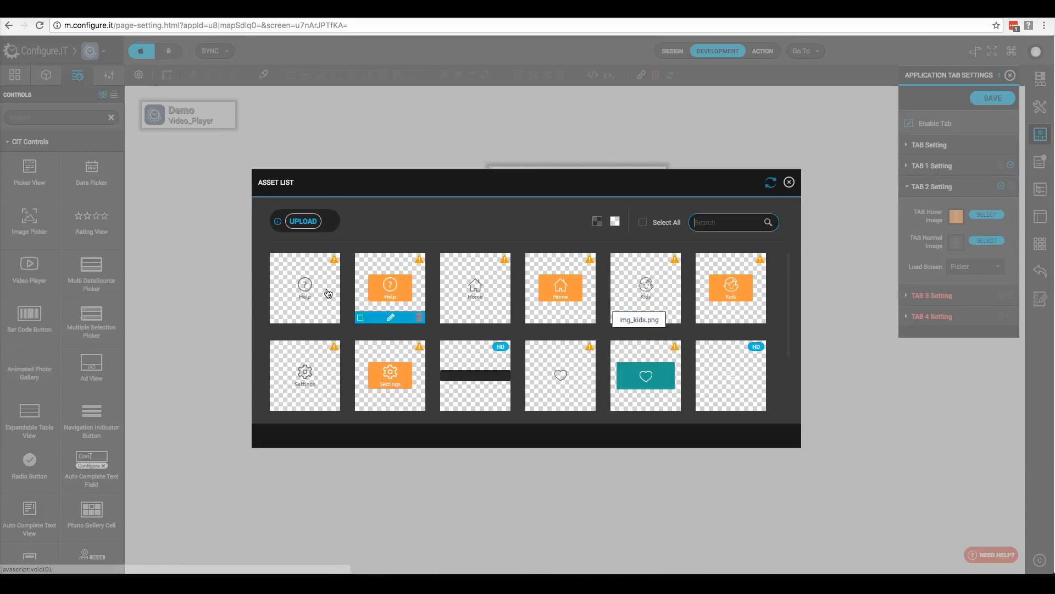
{"action": "left_click", "coordinate": [304, 295]}
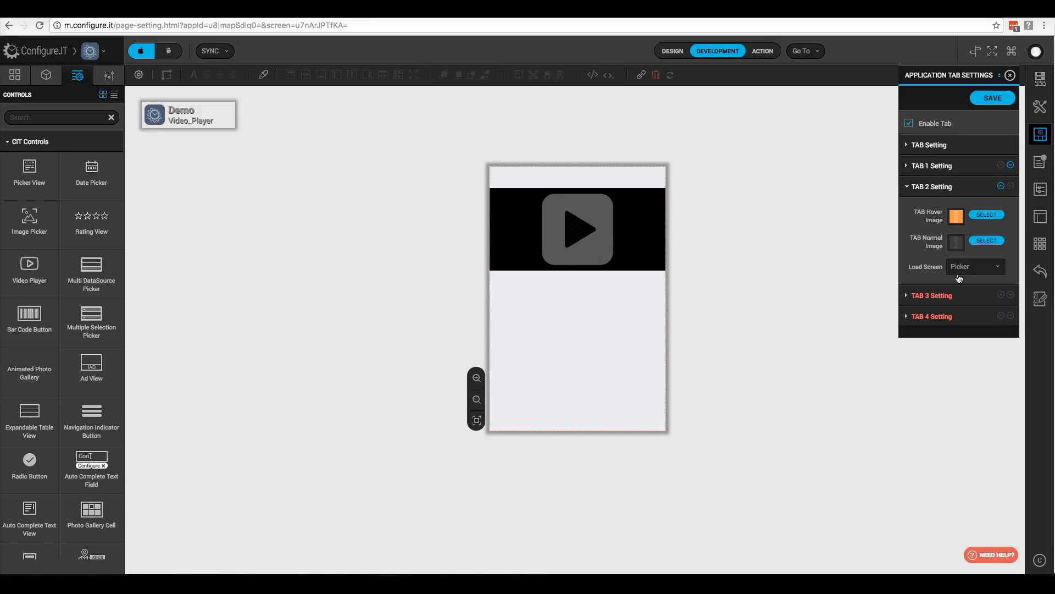
{"action": "left_click", "coordinate": [964, 267]}
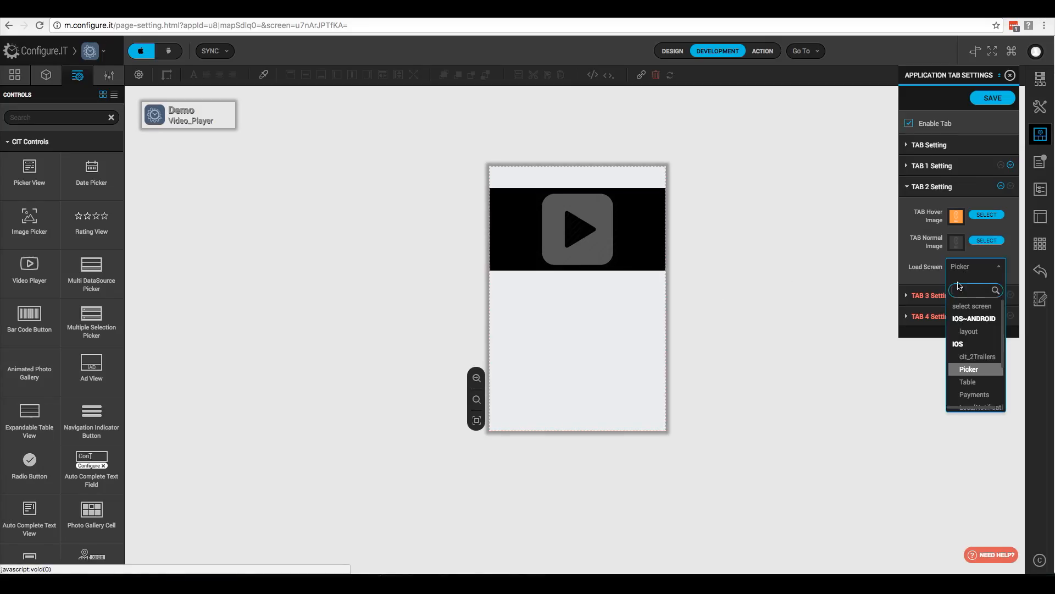
{"action": "left_click", "coordinate": [972, 369]}
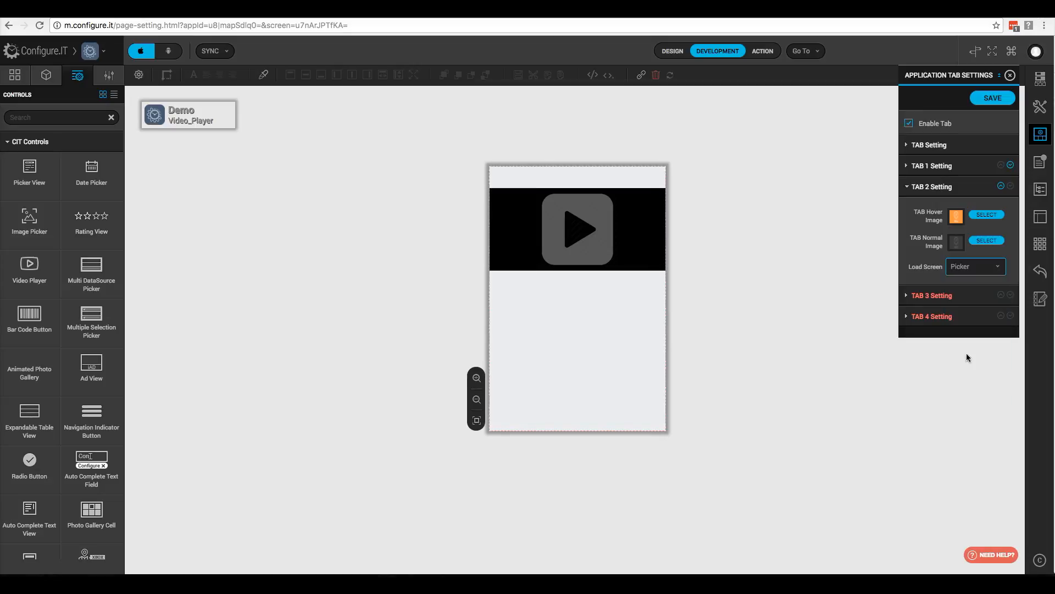
Step: Give Tab 3 the orange and plain Kids icons and make it load the Table screen
{"action": "left_click", "coordinate": [941, 297]}
{"action": "left_click", "coordinate": [985, 236]}
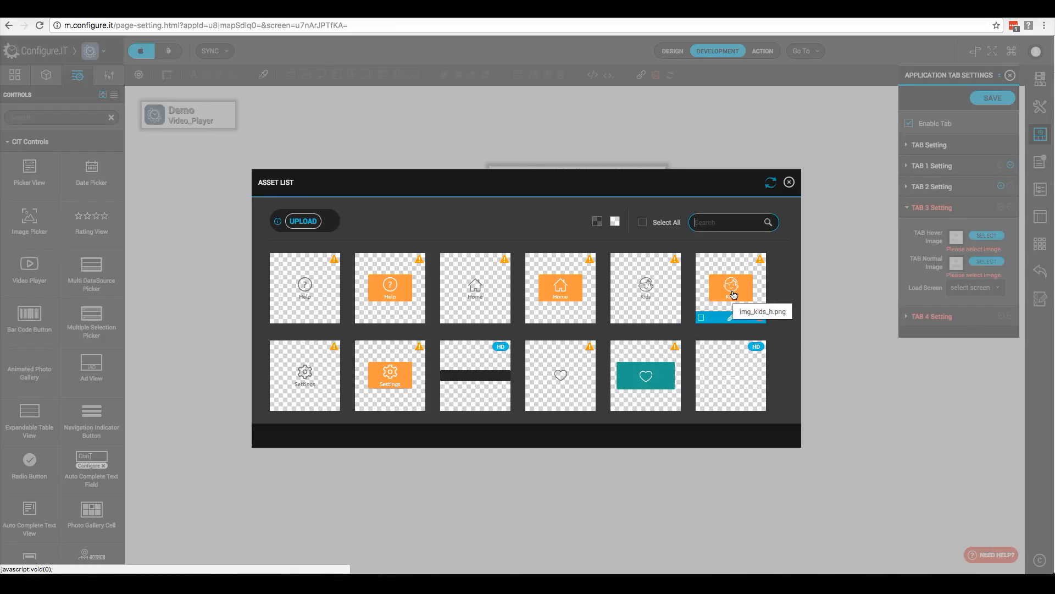
{"action": "left_click", "coordinate": [735, 292]}
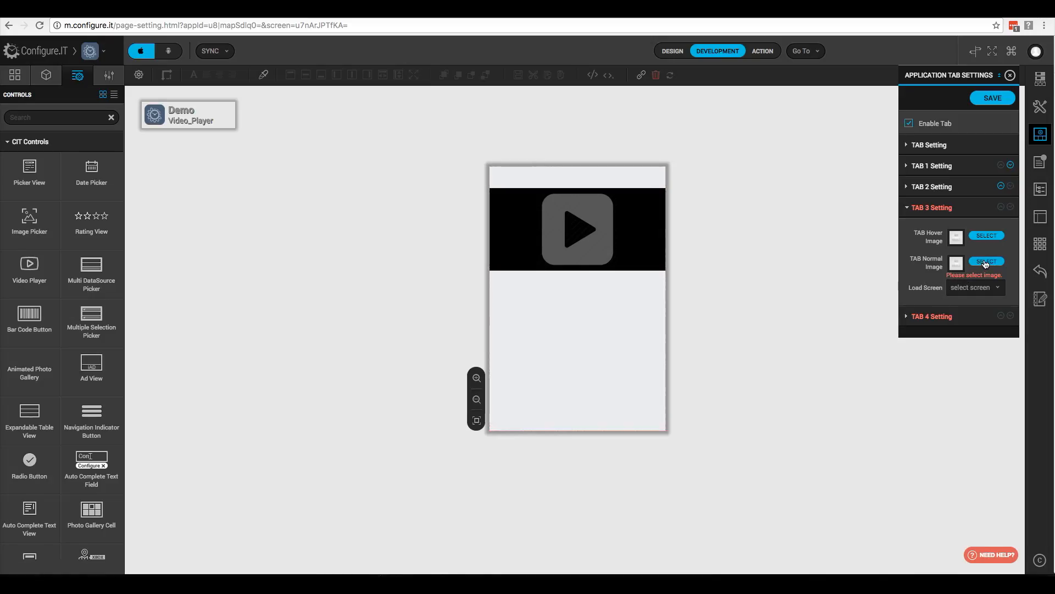
{"action": "left_click", "coordinate": [985, 262]}
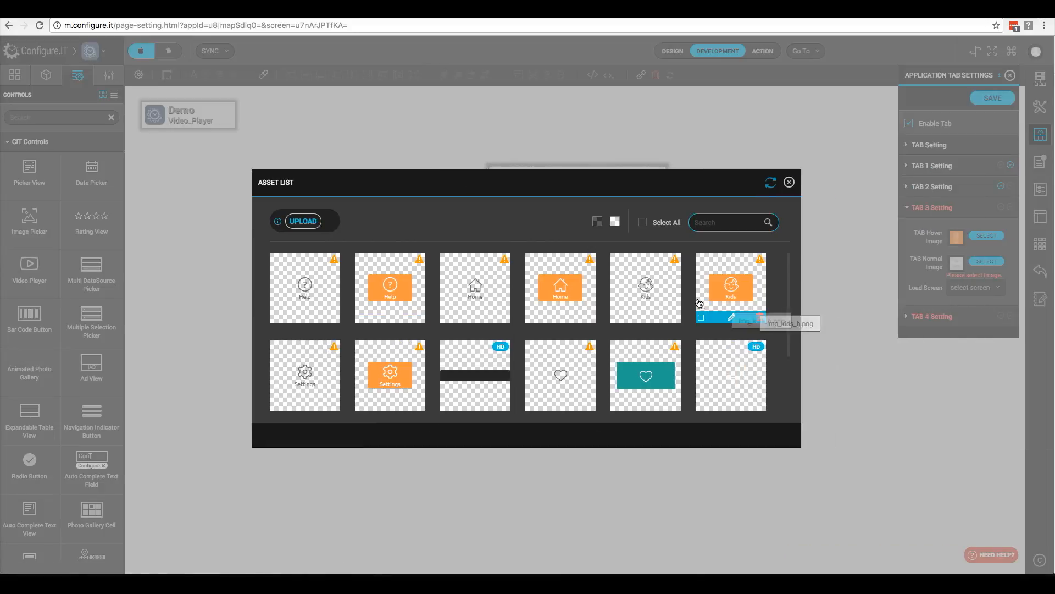
{"action": "left_click", "coordinate": [824, 290]}
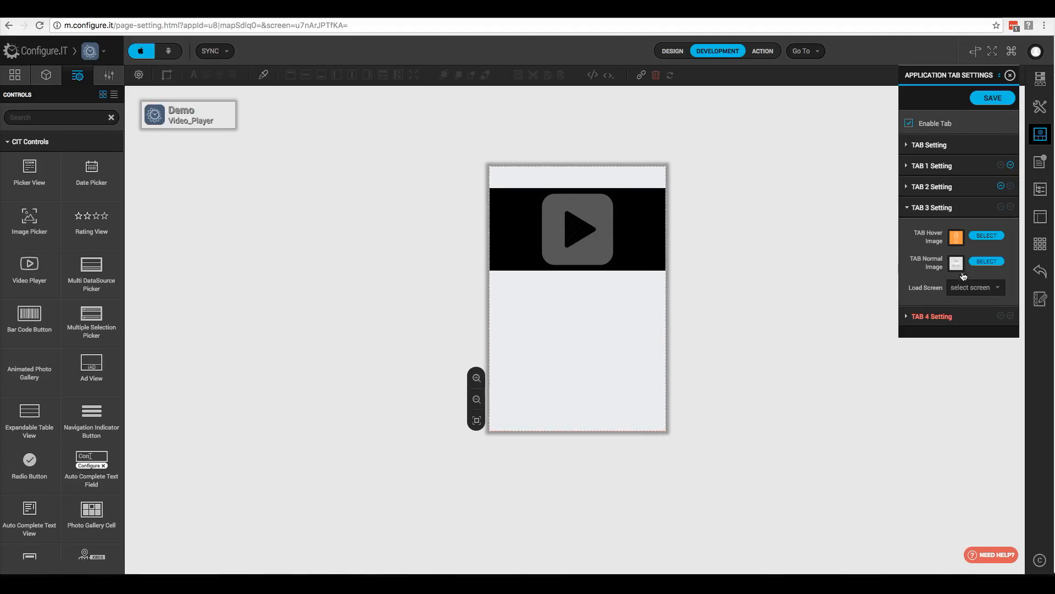
{"action": "left_click", "coordinate": [968, 293]}
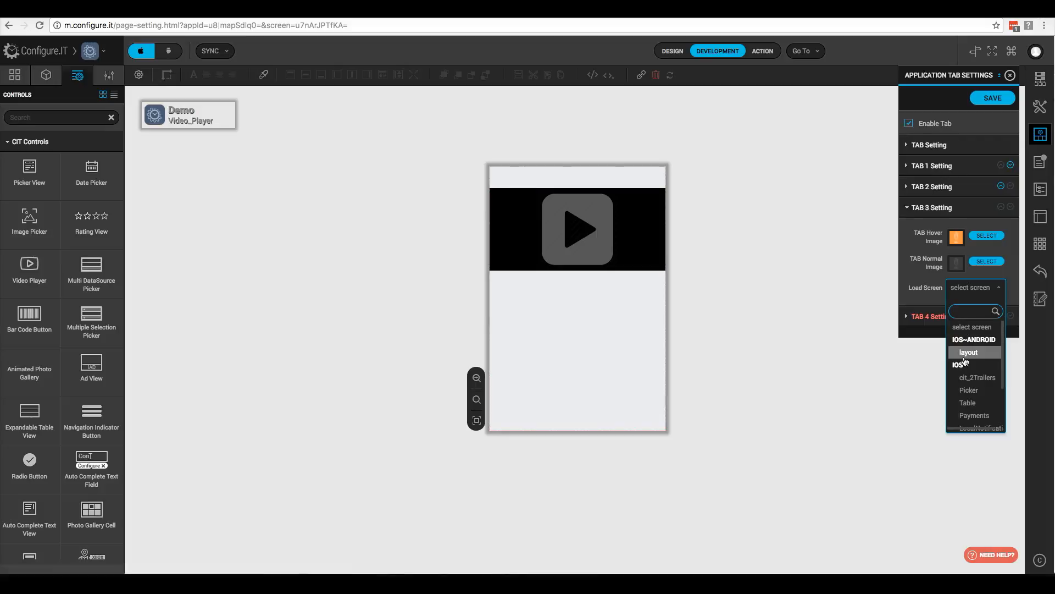
{"action": "left_click", "coordinate": [970, 403]}
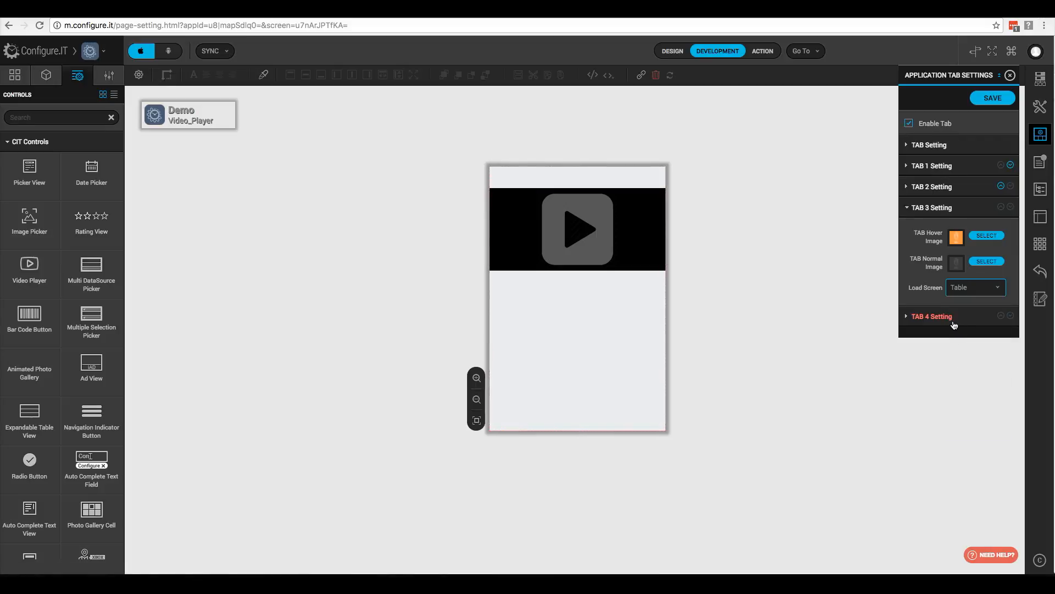
{"action": "left_click", "coordinate": [946, 316]}
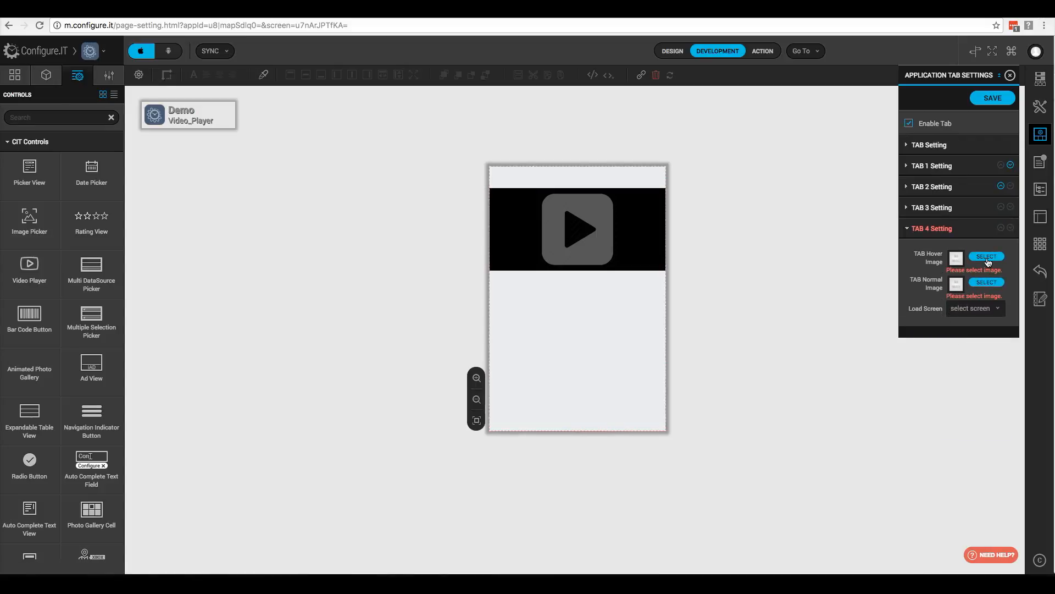
Step: Give Tab 4 the orange and plain Settings icons, load Payments, and save the tab settings
{"action": "left_click", "coordinate": [987, 257]}
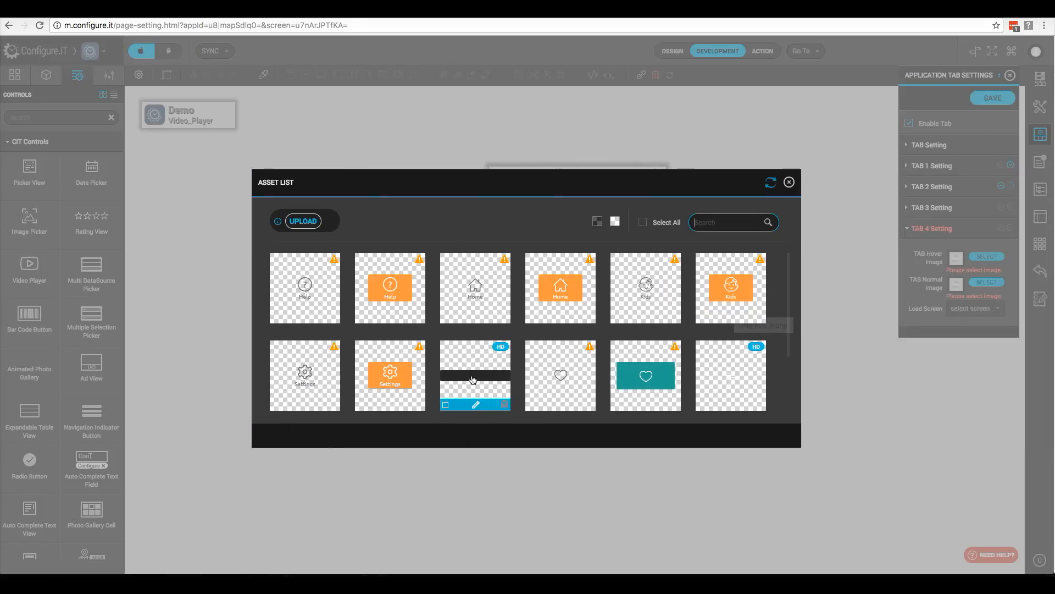
{"action": "left_click", "coordinate": [386, 375]}
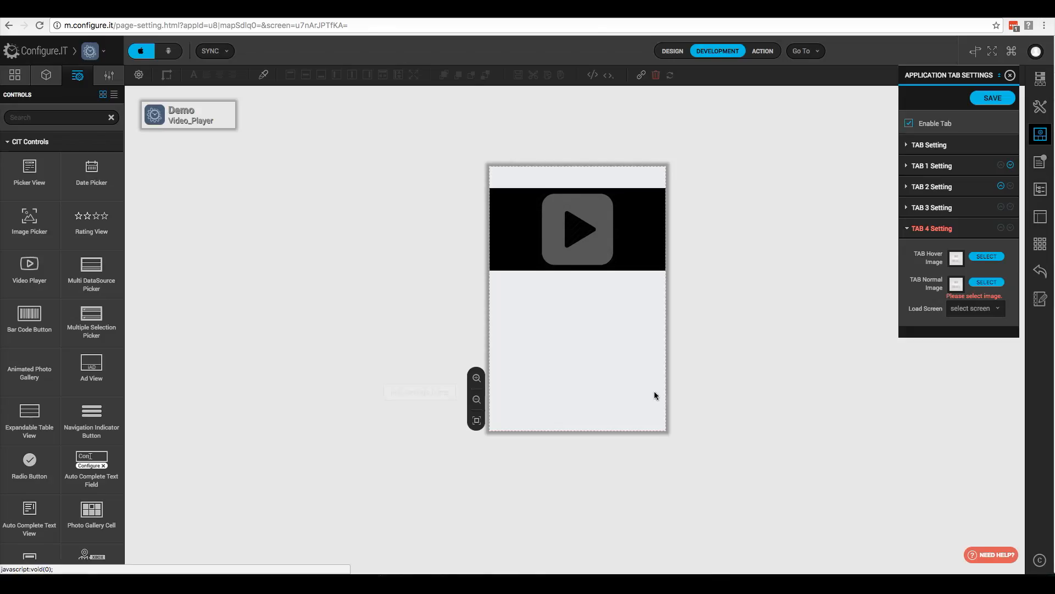
{"action": "left_click", "coordinate": [986, 282]}
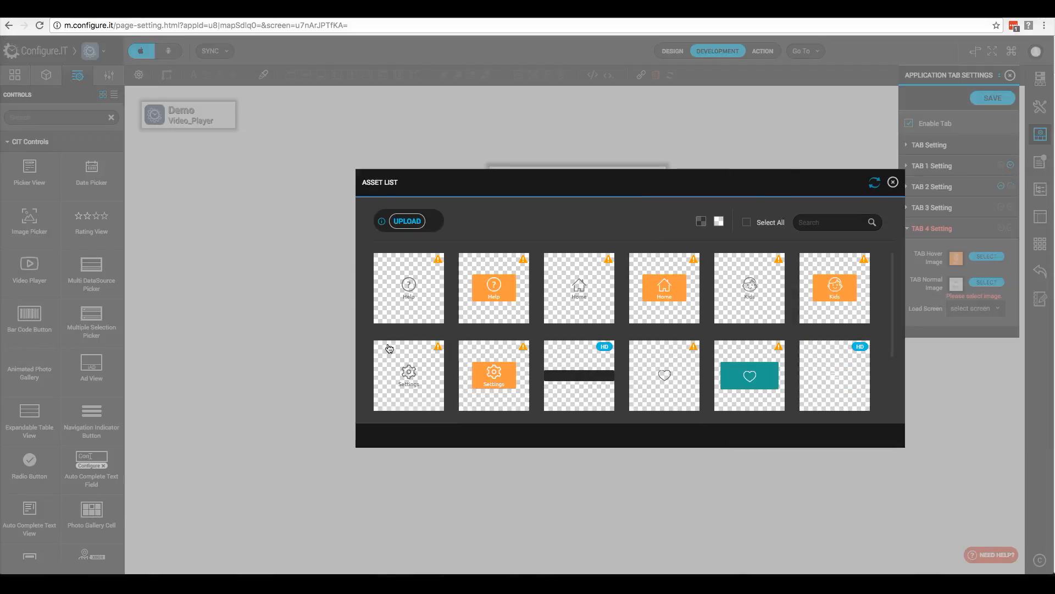
{"action": "left_click", "coordinate": [289, 374]}
{"action": "left_click", "coordinate": [973, 308]}
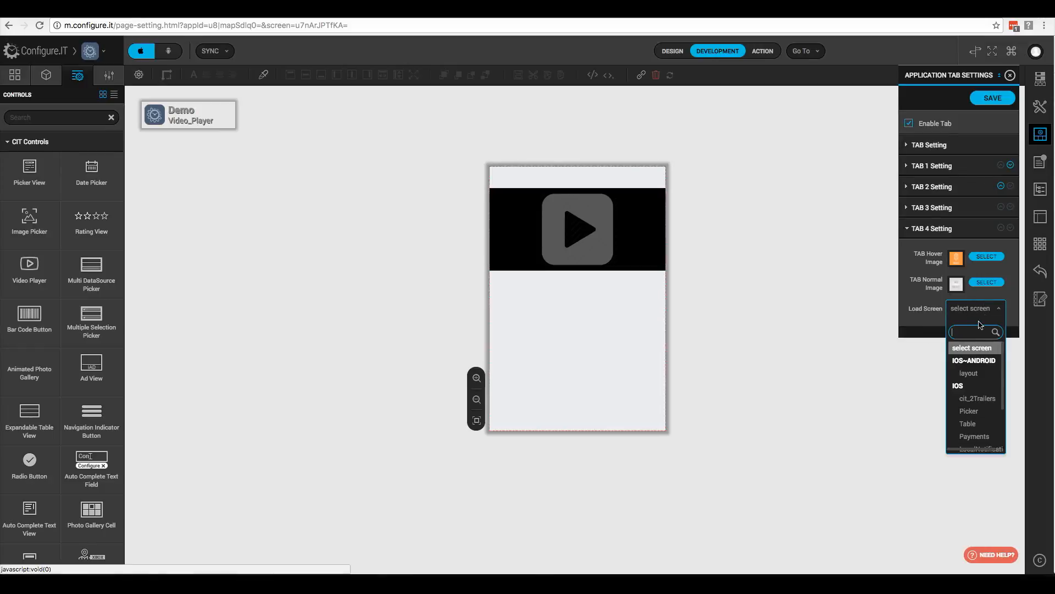
{"action": "left_click", "coordinate": [976, 437]}
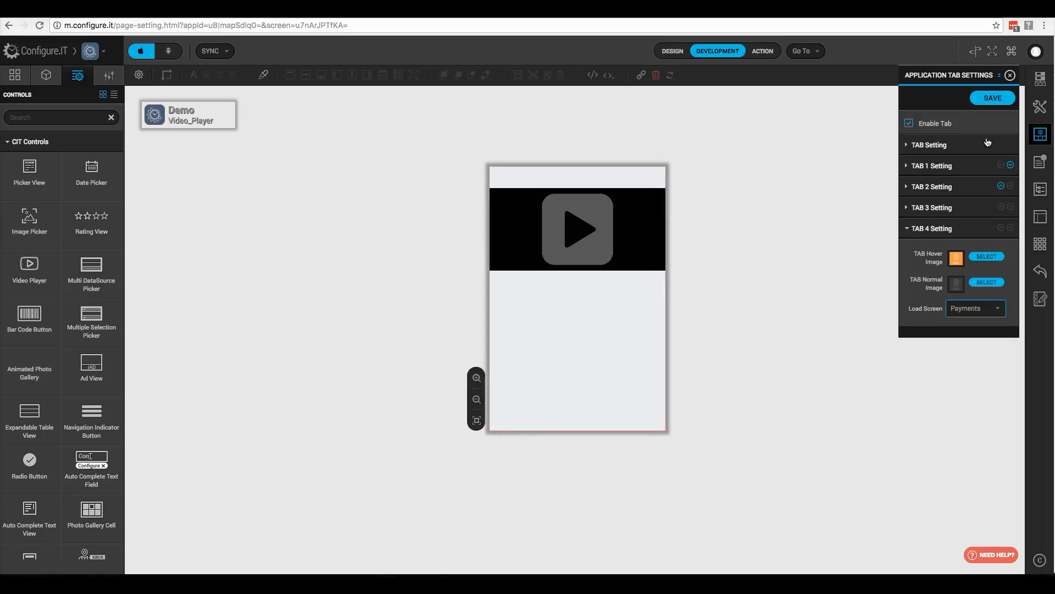
{"action": "left_click", "coordinate": [992, 99]}
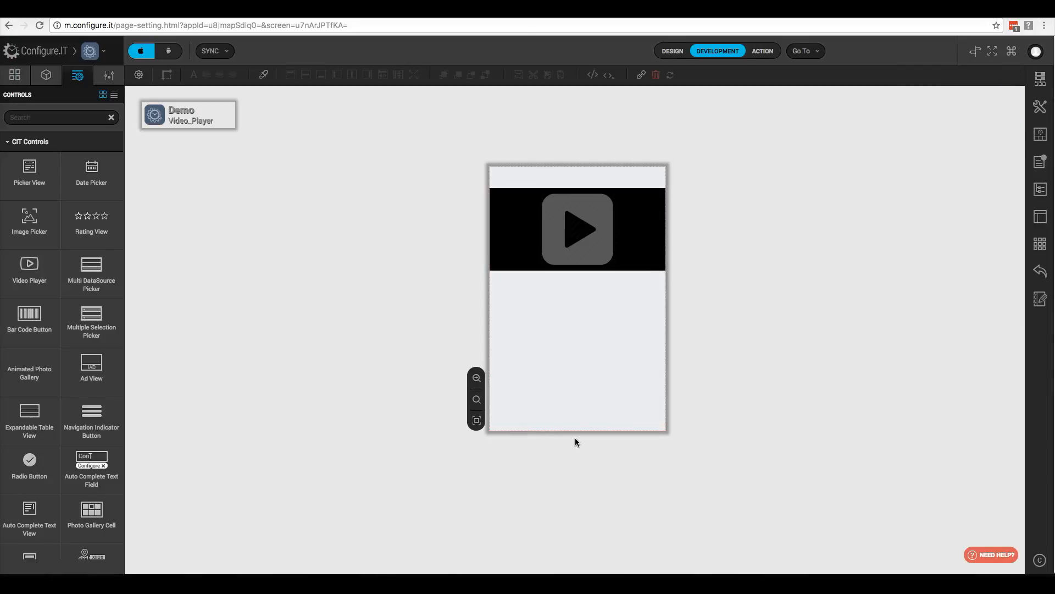
Step: Switch on Tab Hosting for the Video_Player screen's MAIN_VIEW, found by searching 'tab'
{"action": "left_click", "coordinate": [600, 419]}
{"action": "left_click", "coordinate": [46, 74]}
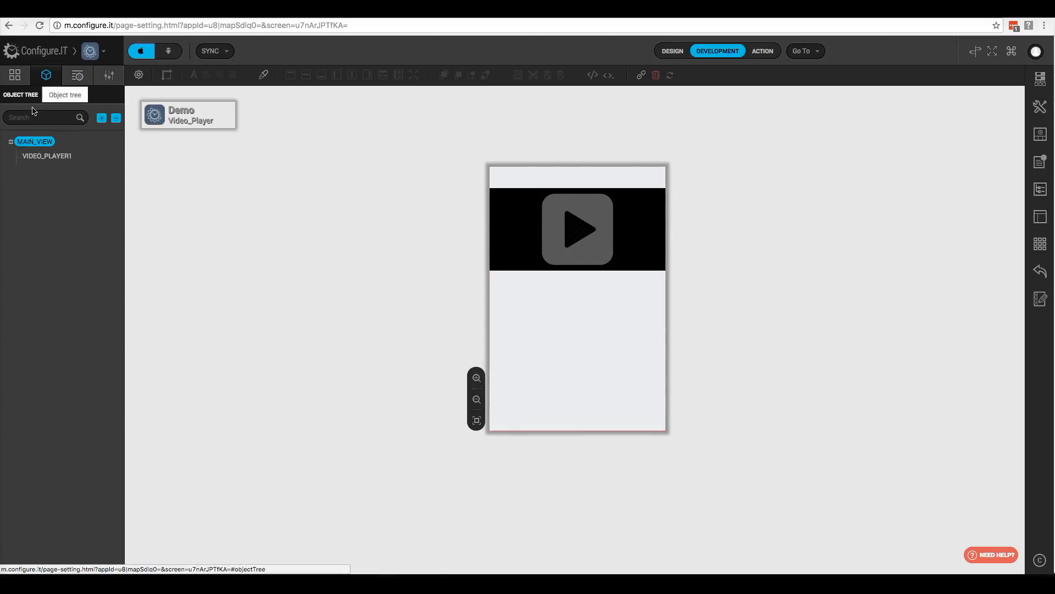
{"action": "double_click", "coordinate": [38, 144]}
{"action": "type", "text": "tab"}
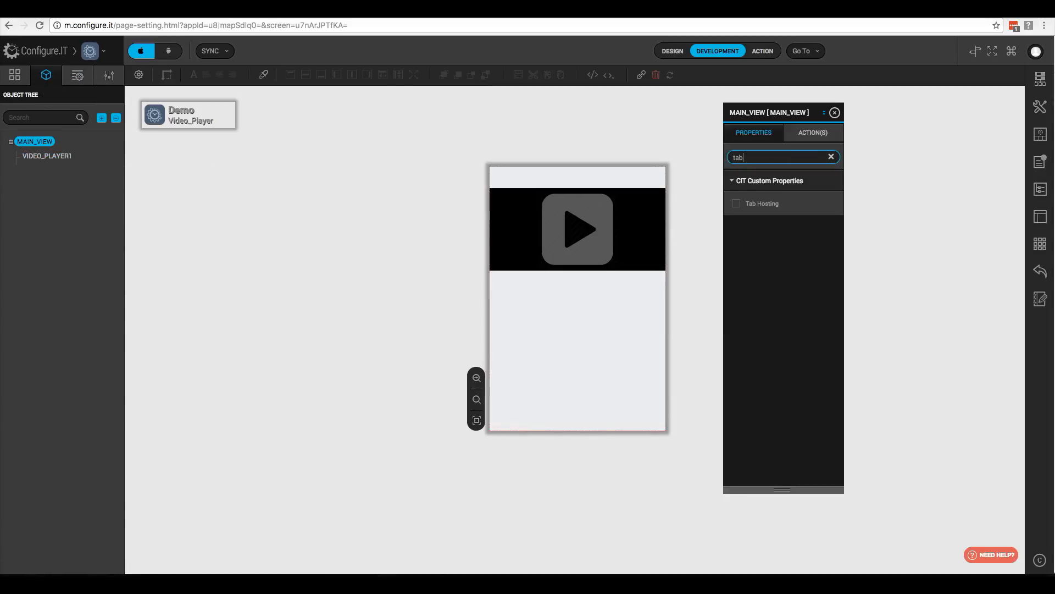
{"action": "left_click", "coordinate": [737, 205]}
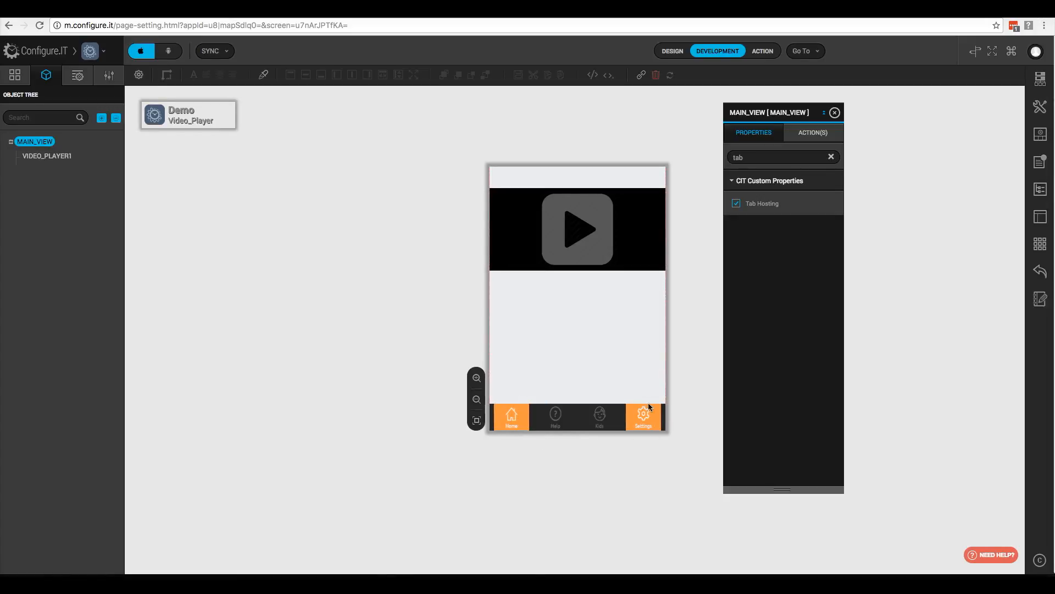
{"action": "left_click", "coordinate": [736, 204]}
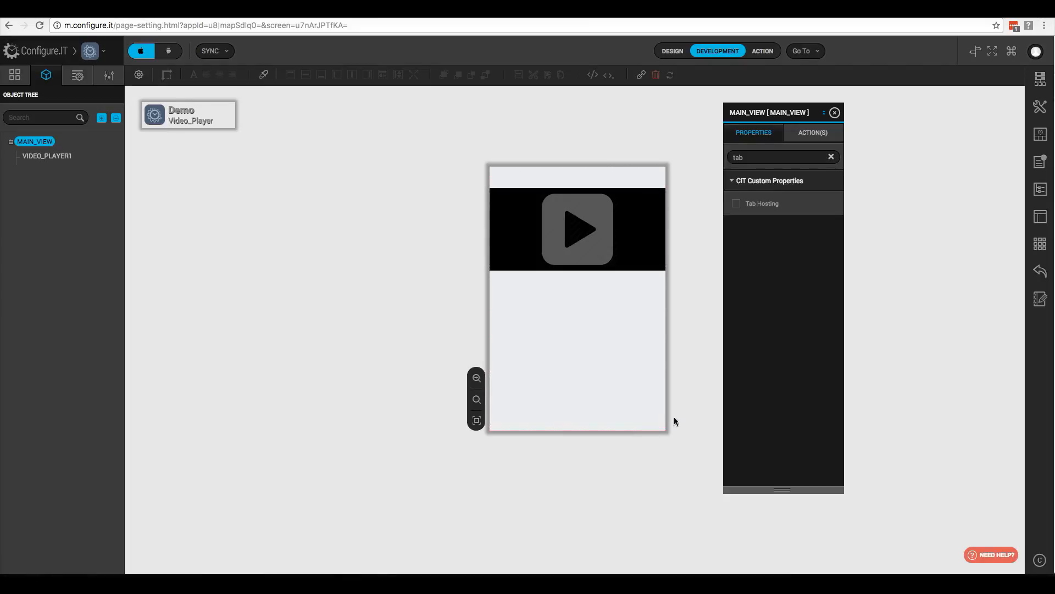
{"action": "left_click", "coordinate": [736, 204]}
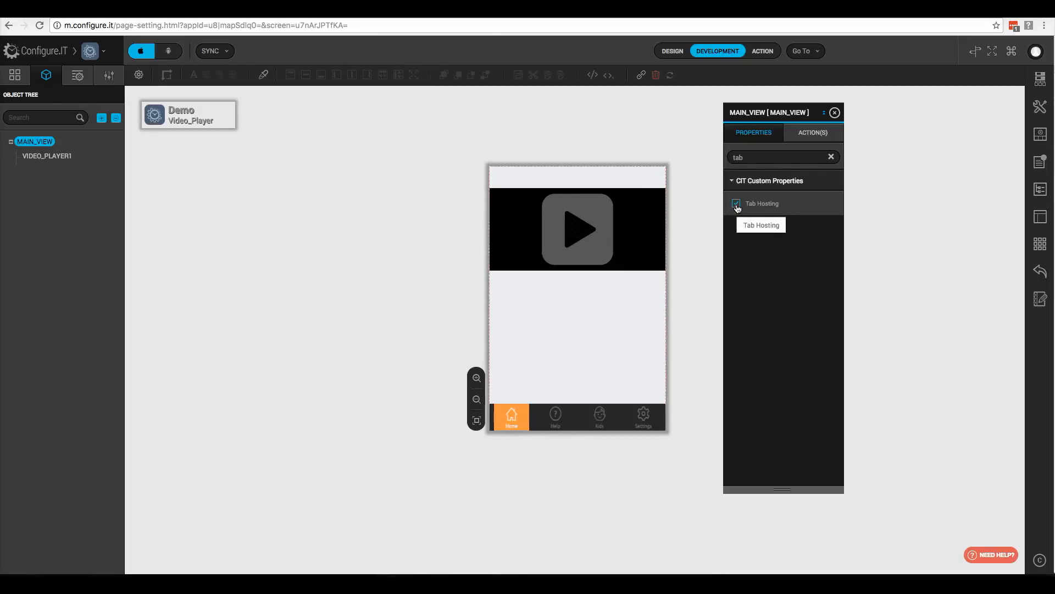
{"action": "left_click", "coordinate": [650, 313]}
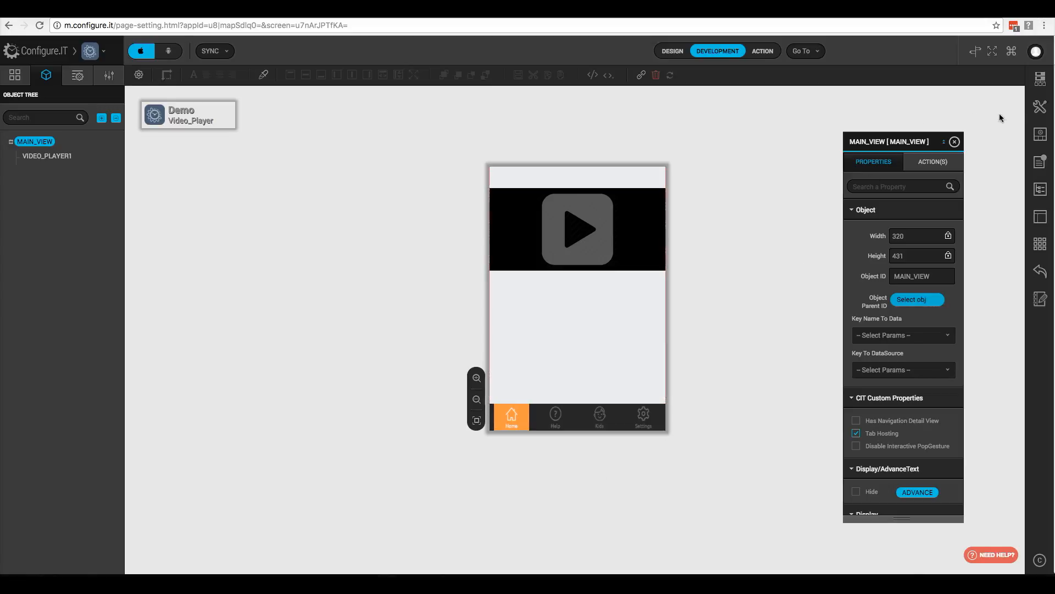
Step: Set the Default Page to Tab Bar in Miscellaneous Settings and save it
{"action": "left_click", "coordinate": [1039, 108]}
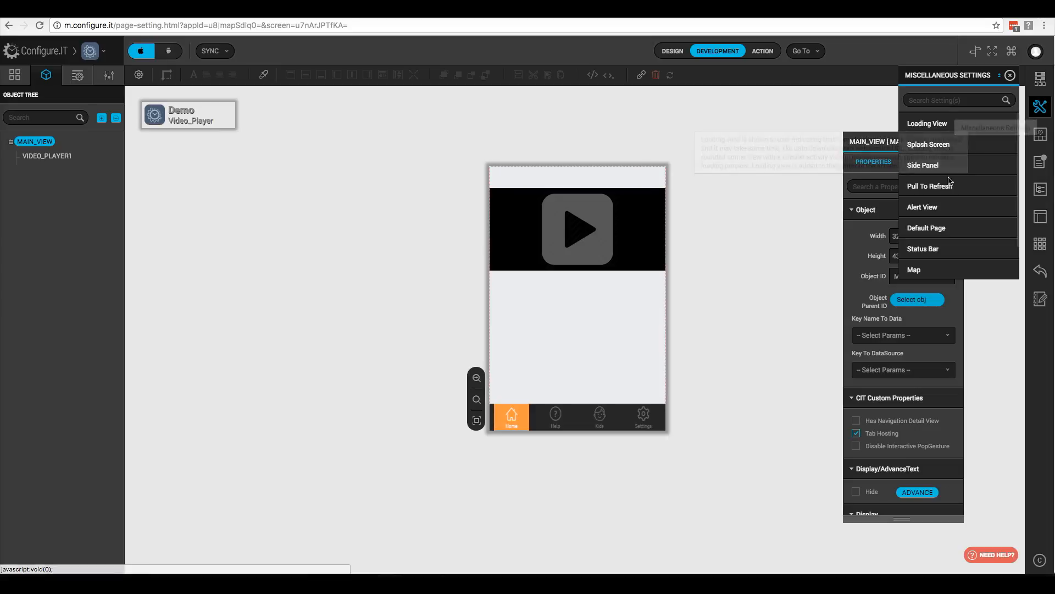
{"action": "left_click", "coordinate": [934, 231]}
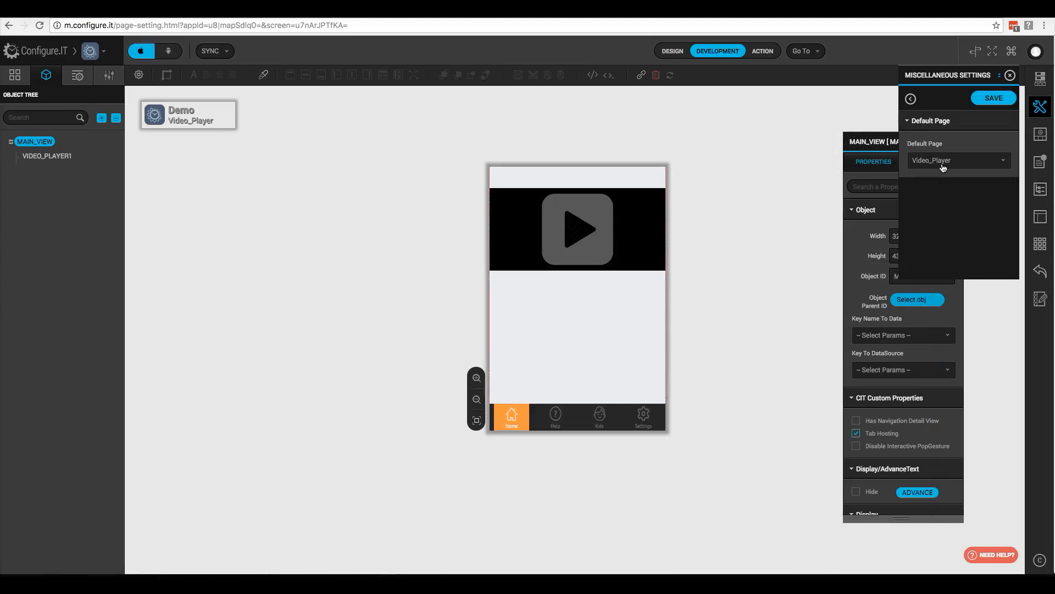
{"action": "left_click", "coordinate": [943, 161]}
{"action": "scroll", "coordinate": [938, 231], "scroll_direction": "down", "scroll_amount": 1}
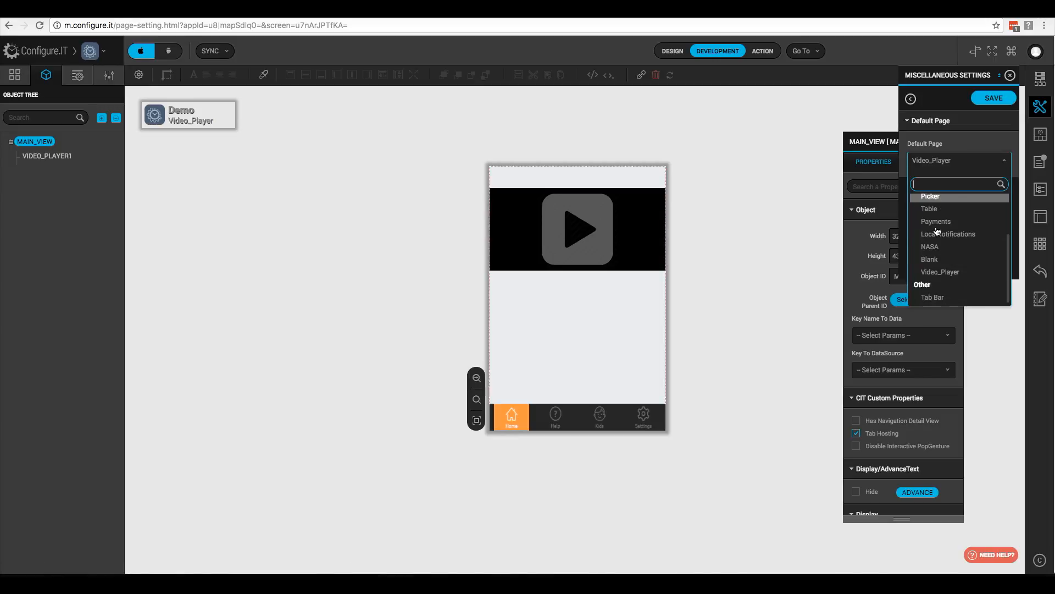
{"action": "left_click", "coordinate": [934, 296]}
{"action": "left_click", "coordinate": [994, 99]}
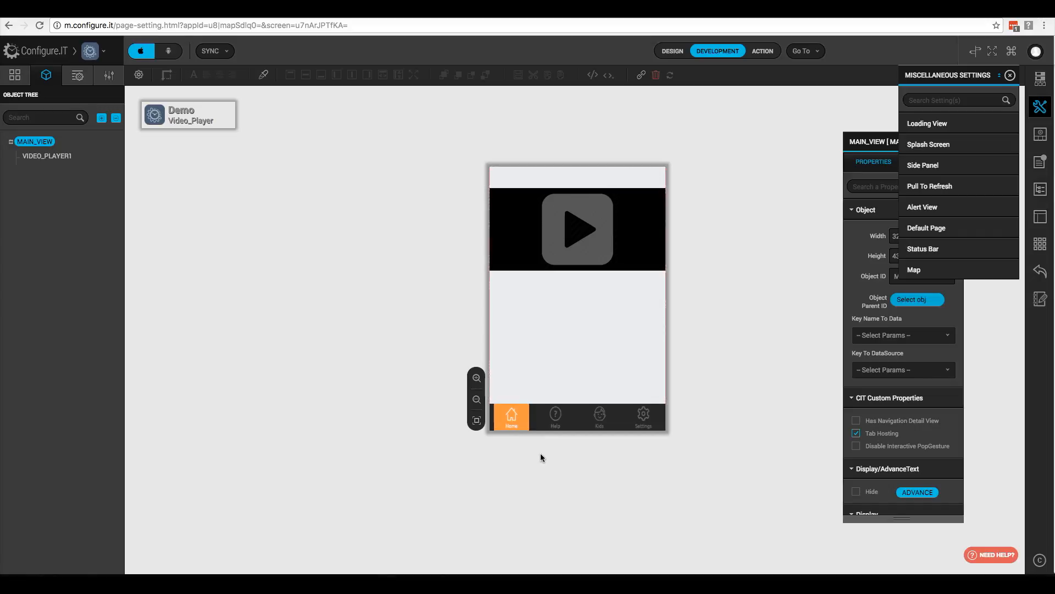
{"action": "key", "text": "super+Tab"}
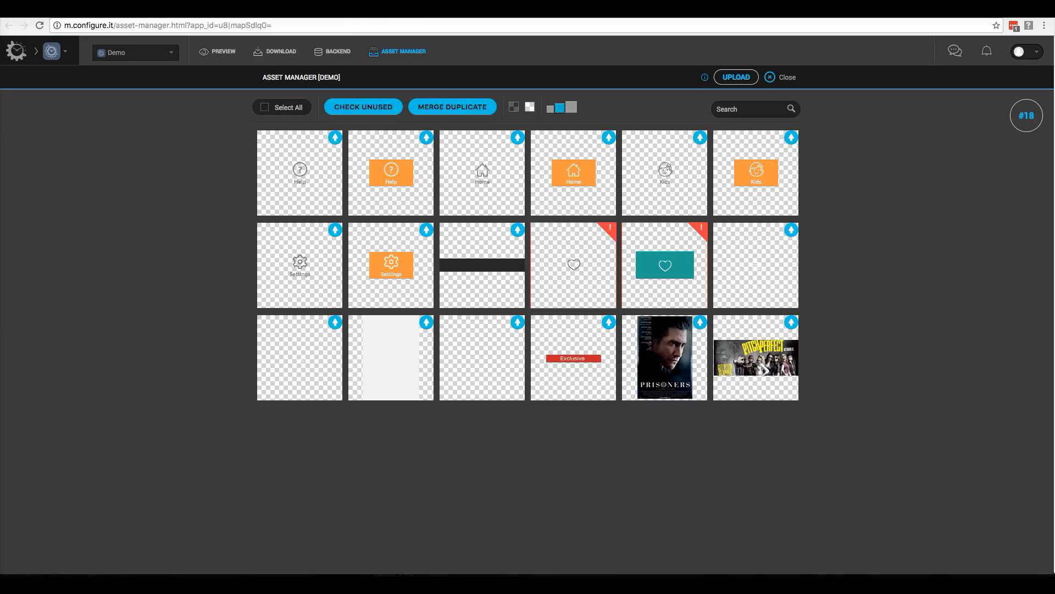
Step: Inspect the iOS and Android resolution variants of img_help_h.png, then close the upload view
{"action": "left_click", "coordinate": [425, 139]}
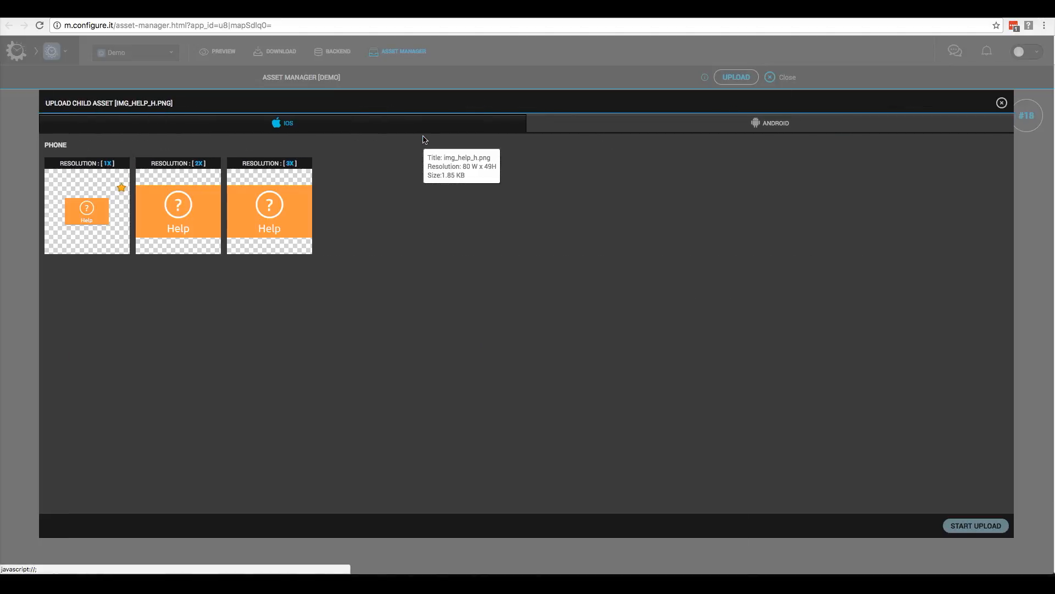
{"action": "mouse_move", "coordinate": [87, 220]}
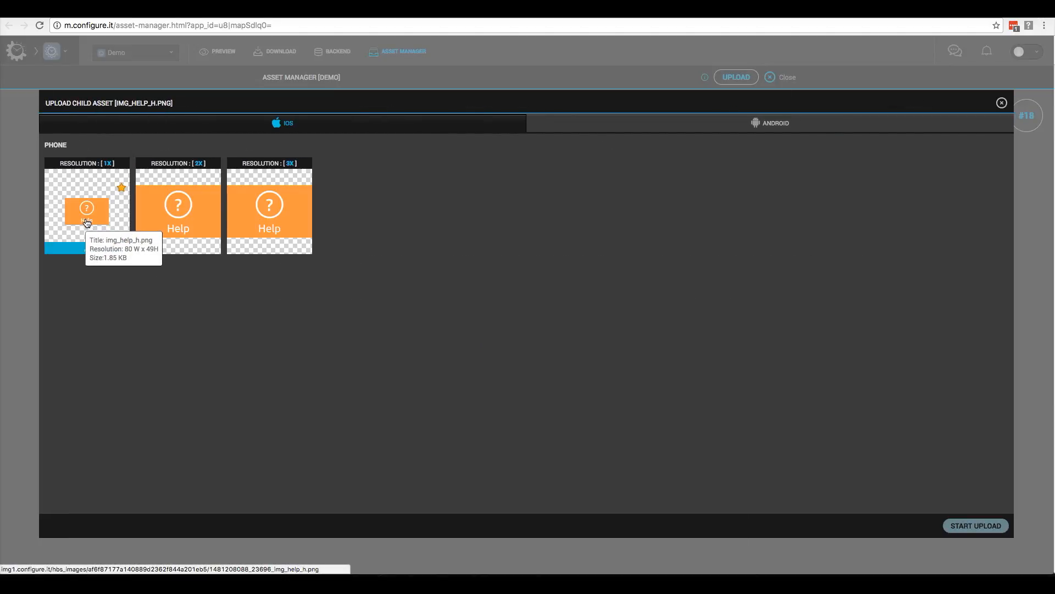
{"action": "mouse_move", "coordinate": [171, 222]}
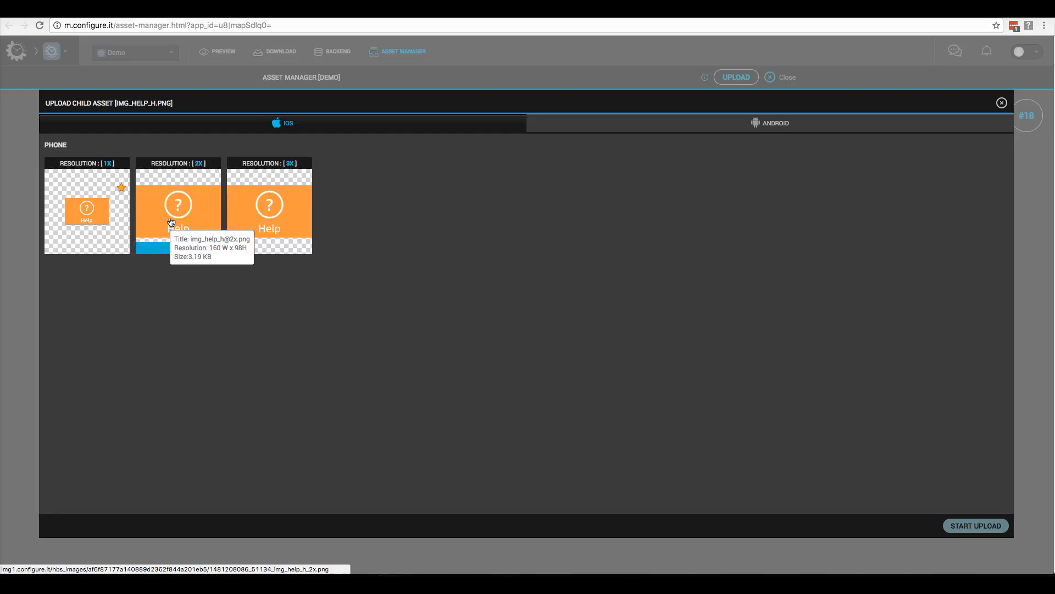
{"action": "mouse_move", "coordinate": [266, 214]}
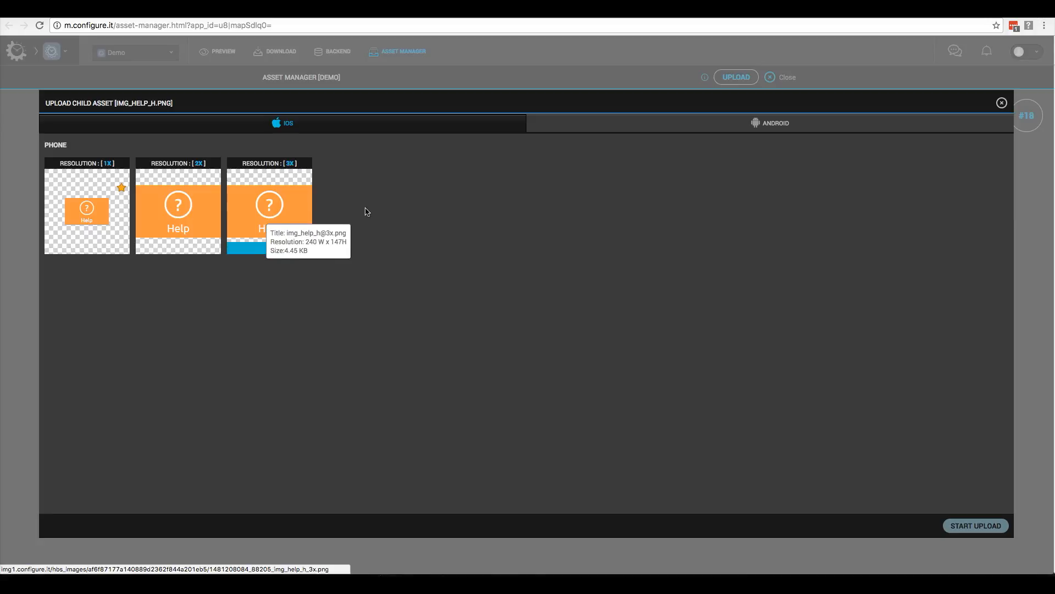
{"action": "left_click", "coordinate": [681, 126]}
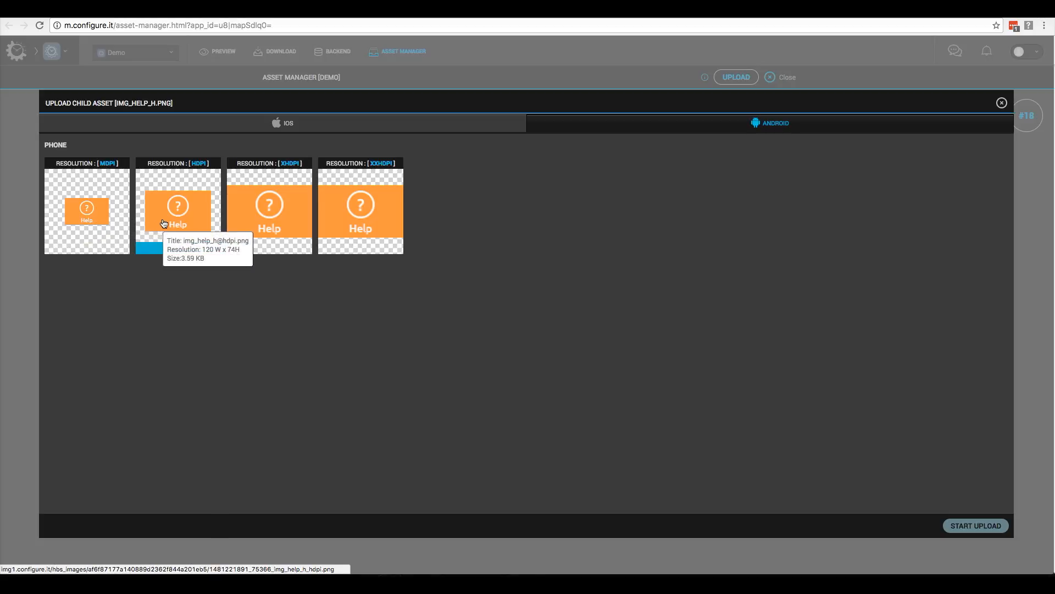
{"action": "mouse_move", "coordinate": [231, 224]}
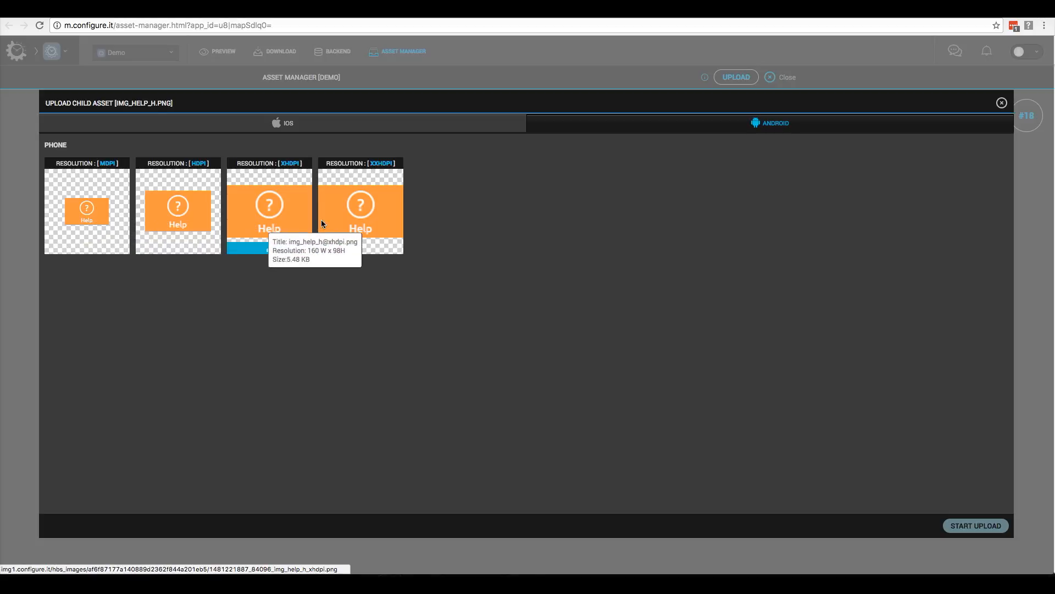
{"action": "mouse_move", "coordinate": [345, 221]}
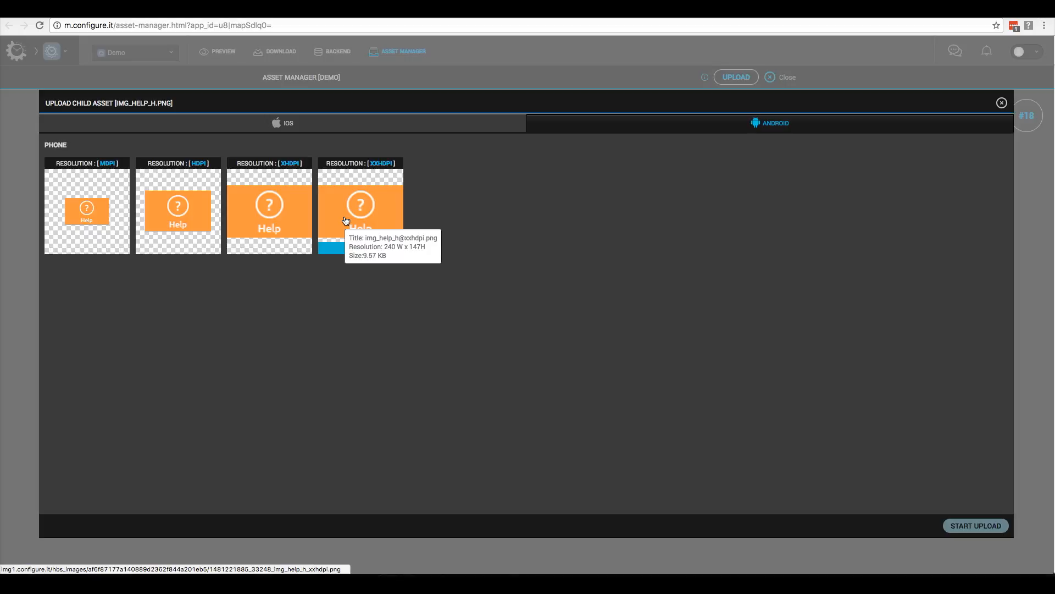
{"action": "left_click", "coordinate": [1002, 103]}
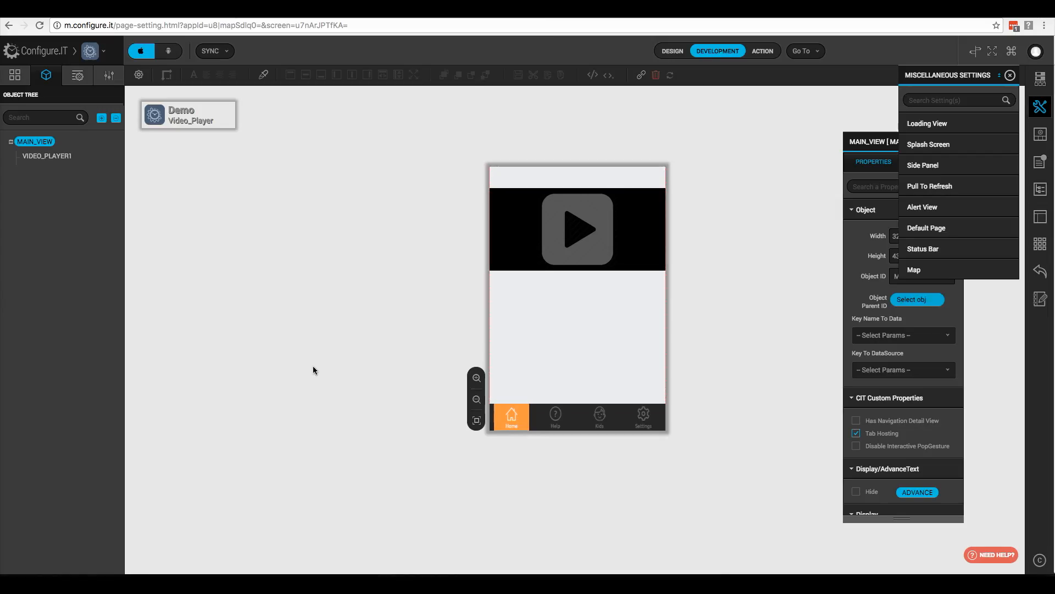
Step: Place a Button (BUTTON1) below the video on Video_Player and start defining its Click action
{"action": "left_click", "coordinate": [1010, 75]}
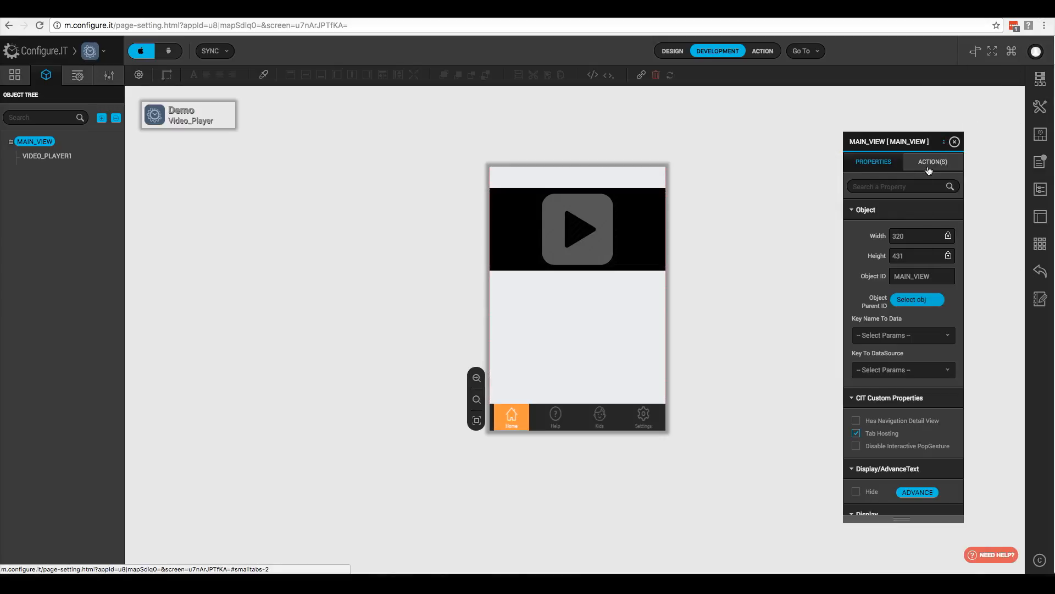
{"action": "left_click", "coordinate": [77, 74]}
{"action": "type", "text": "button"}
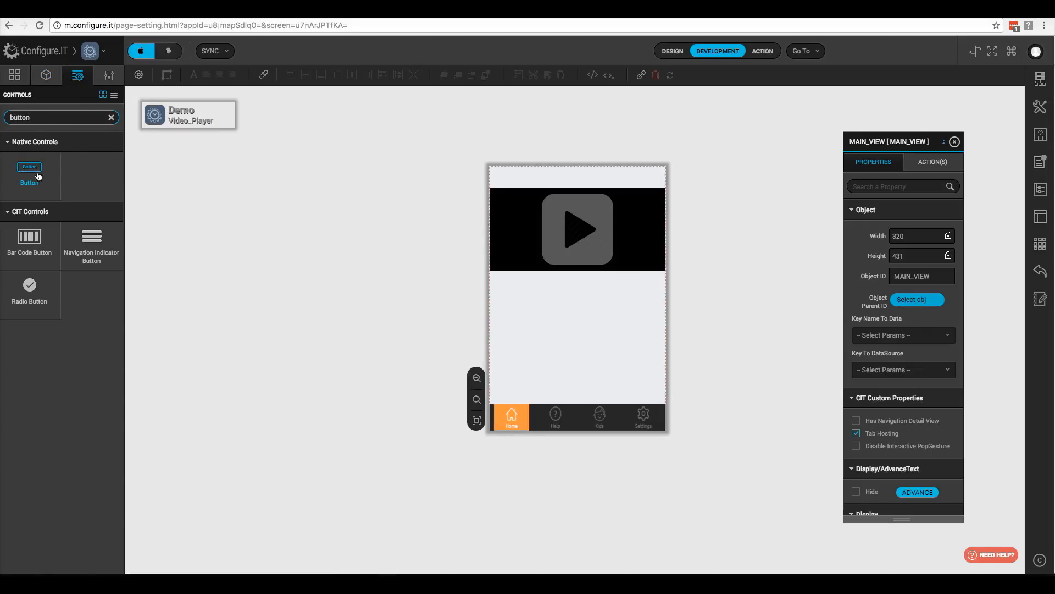
{"action": "left_click_drag", "start_coordinate": [30, 171], "coordinate": [553, 306]}
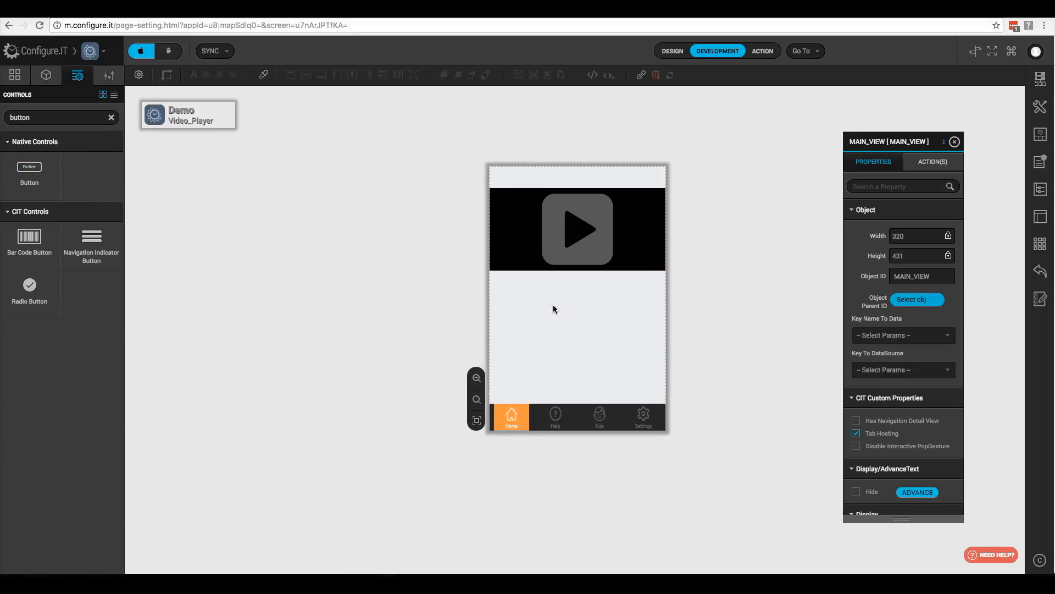
{"action": "left_click", "coordinate": [930, 164]}
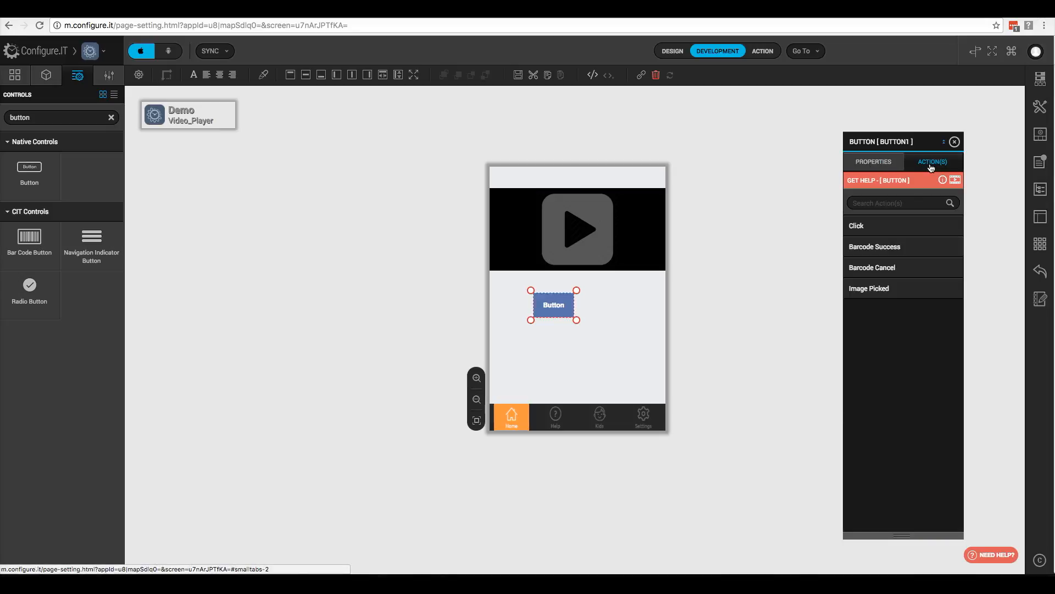
{"action": "left_click", "coordinate": [864, 228]}
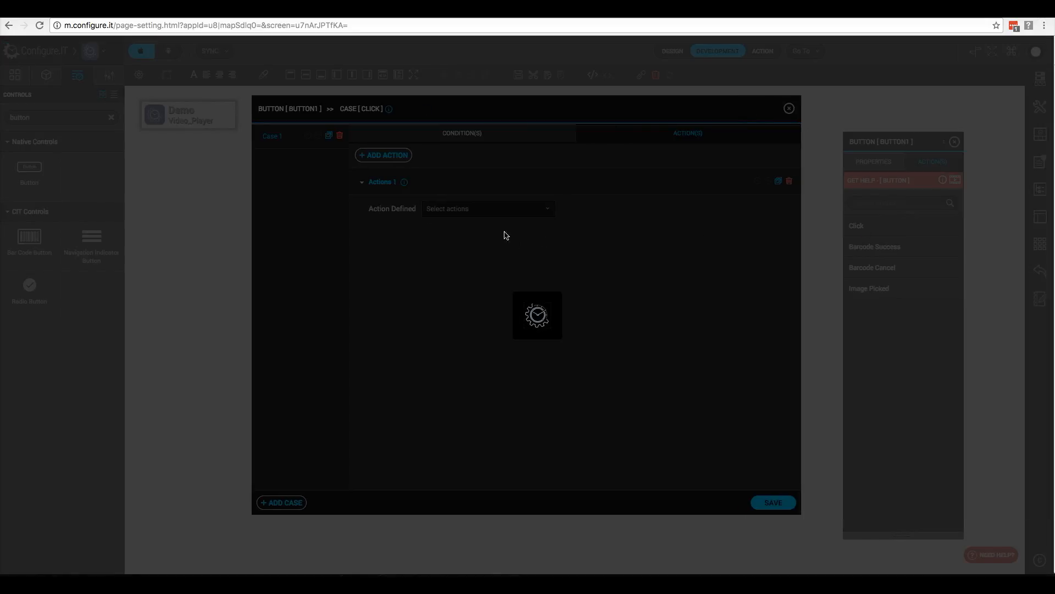
Step: Assign Change Tabbar Properties with Tab Index 2 and Tab Badge Count 1, then save
{"action": "left_click", "coordinate": [489, 215]}
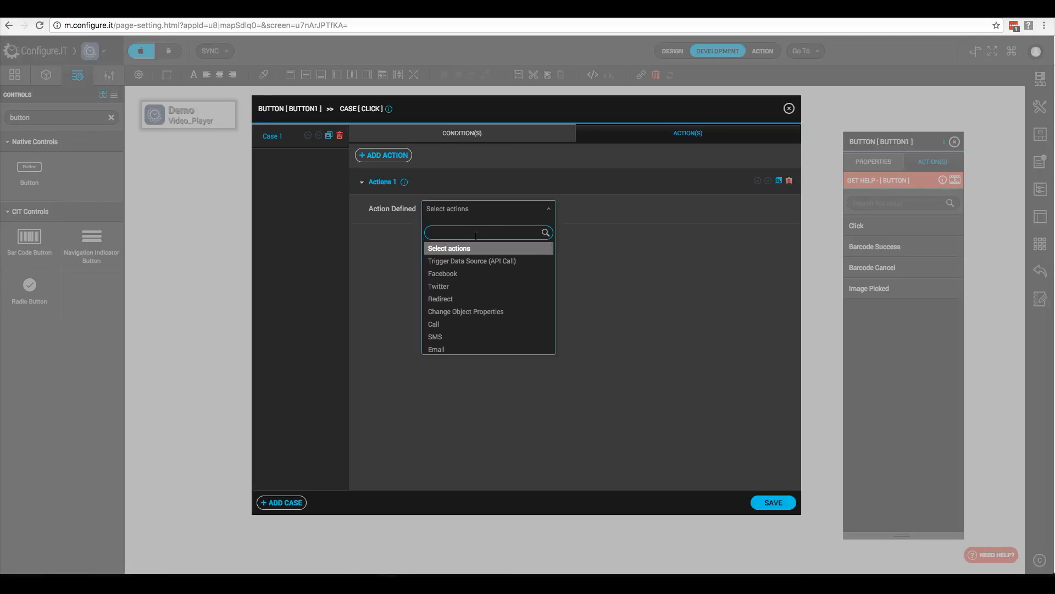
{"action": "type", "text": "tab"}
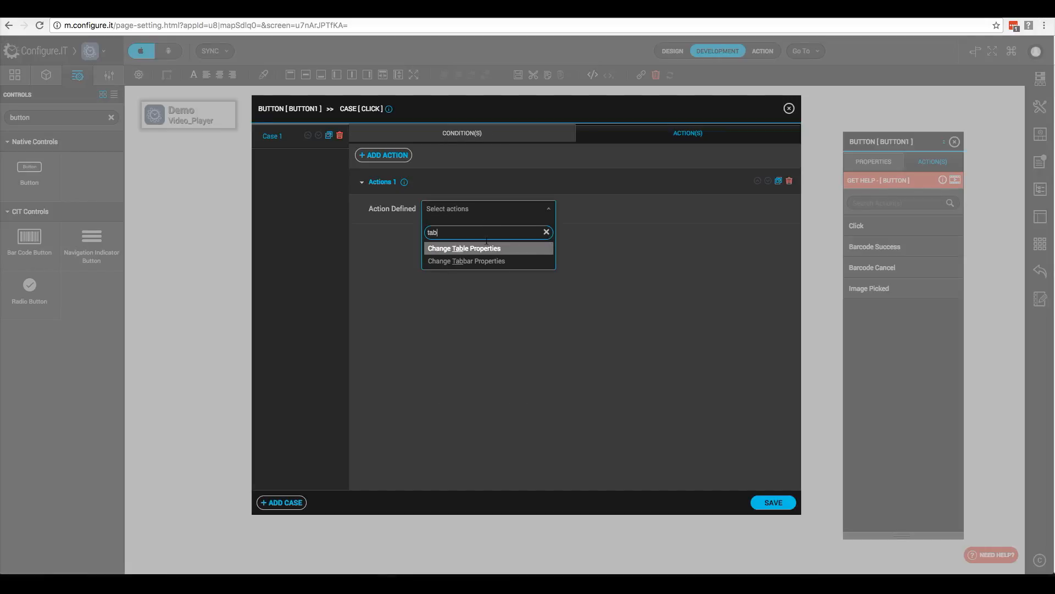
{"action": "left_click", "coordinate": [470, 263]}
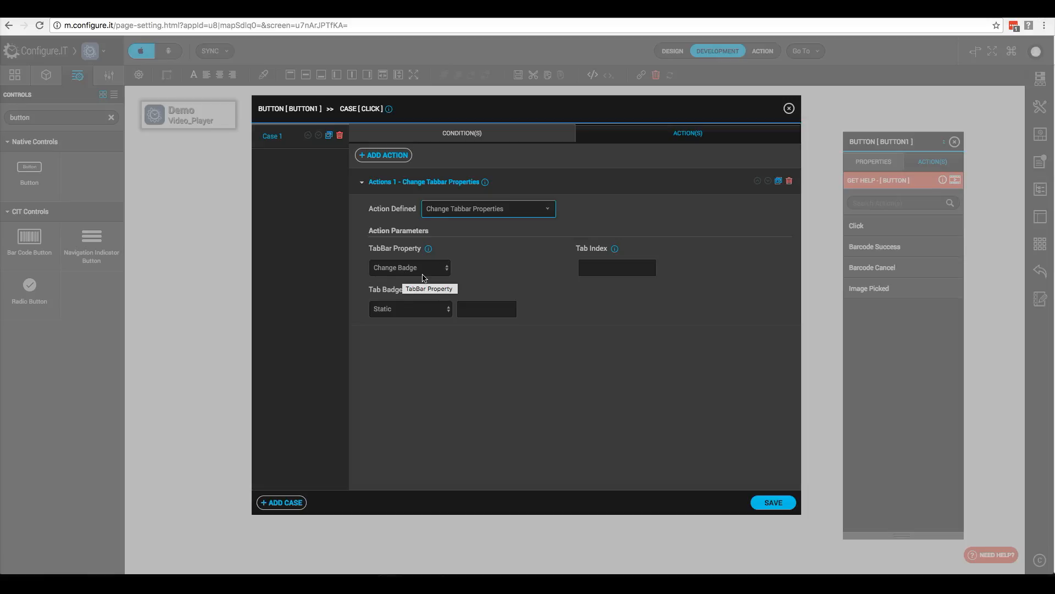
{"action": "left_click", "coordinate": [584, 267]}
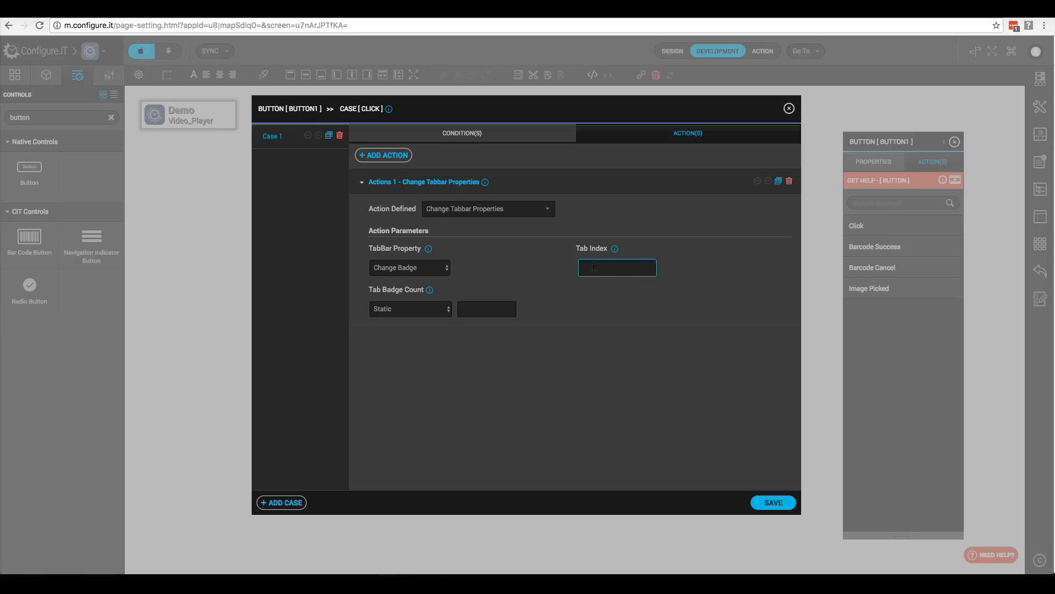
{"action": "type", "text": "2"}
{"action": "left_click", "coordinate": [479, 311]}
{"action": "type", "text": "1"}
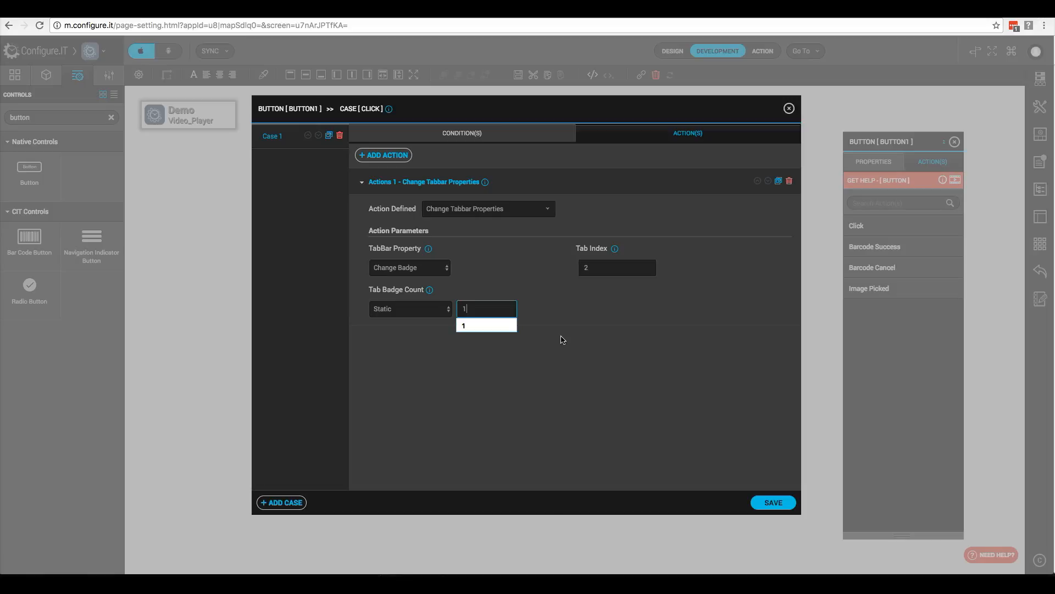
{"action": "left_click", "coordinate": [667, 438]}
{"action": "left_click", "coordinate": [779, 507]}
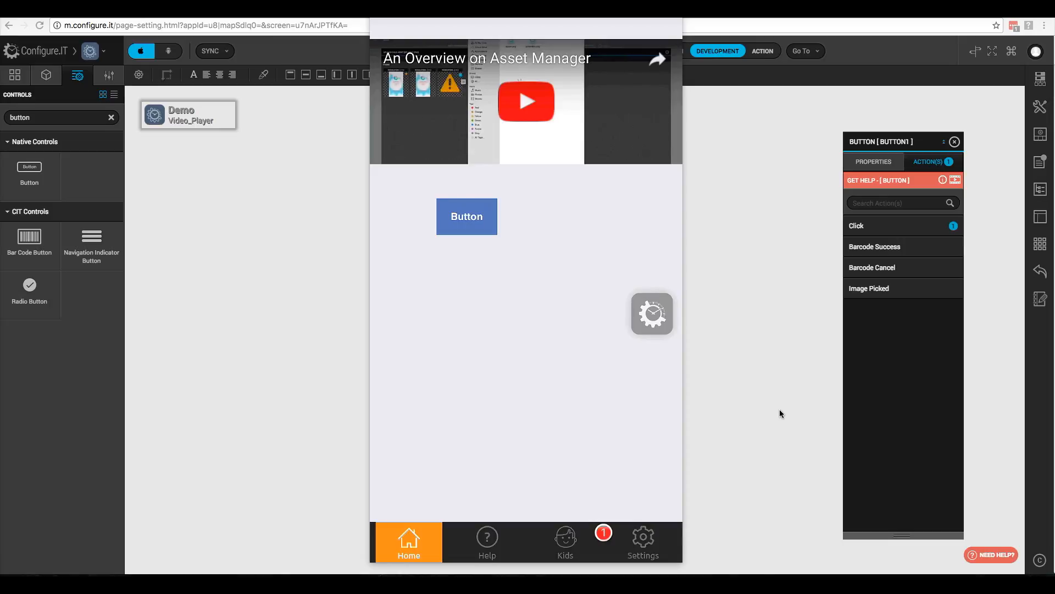
Step: Change the Click action's TabBar Property to Change Index for tab 2 and save it
{"action": "left_click", "coordinate": [890, 226]}
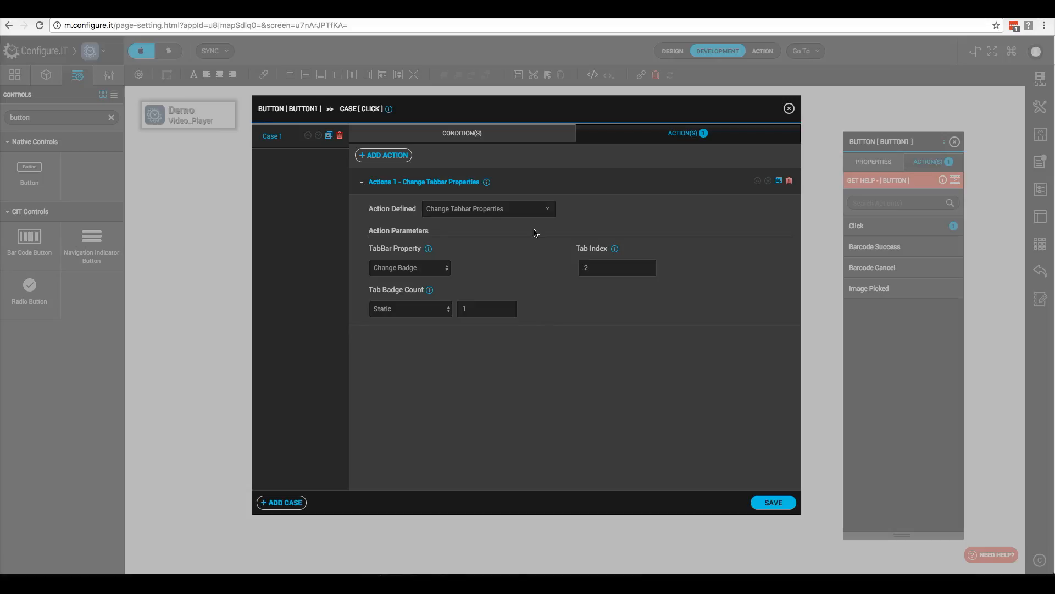
{"action": "left_click", "coordinate": [445, 268]}
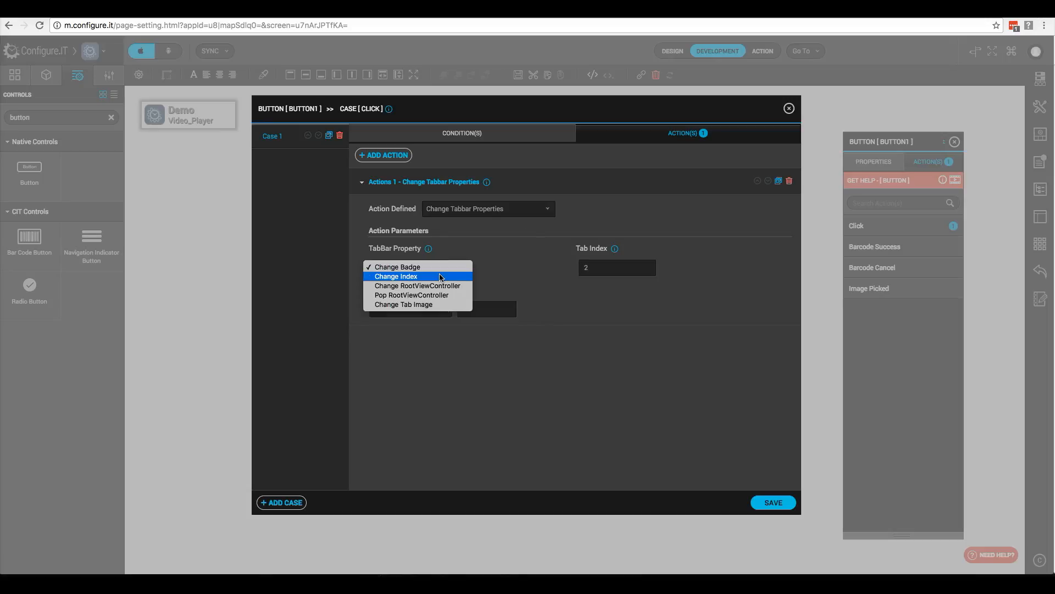
{"action": "left_click", "coordinate": [441, 277]}
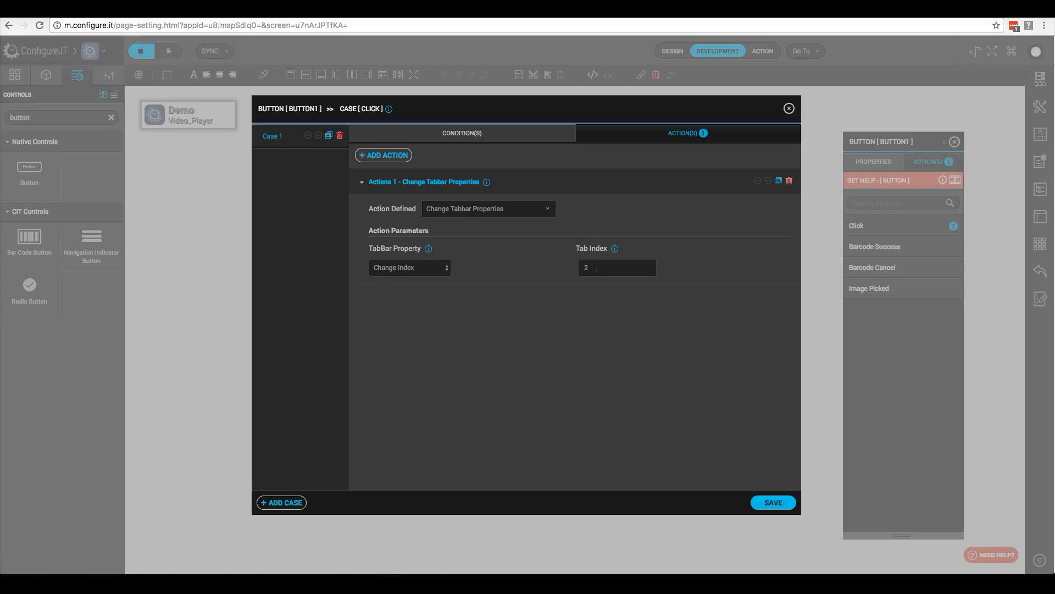
{"action": "left_click", "coordinate": [771, 503]}
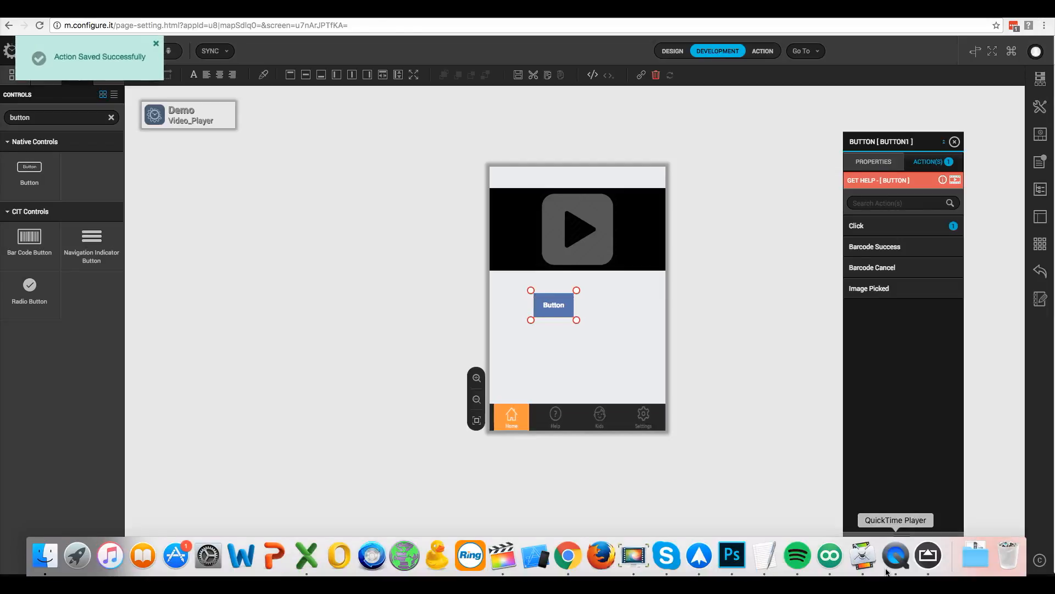
Step: Check the app on the mirrored phone, then reopen BUTTON1's Click action editor
{"action": "left_click", "coordinate": [927, 555]}
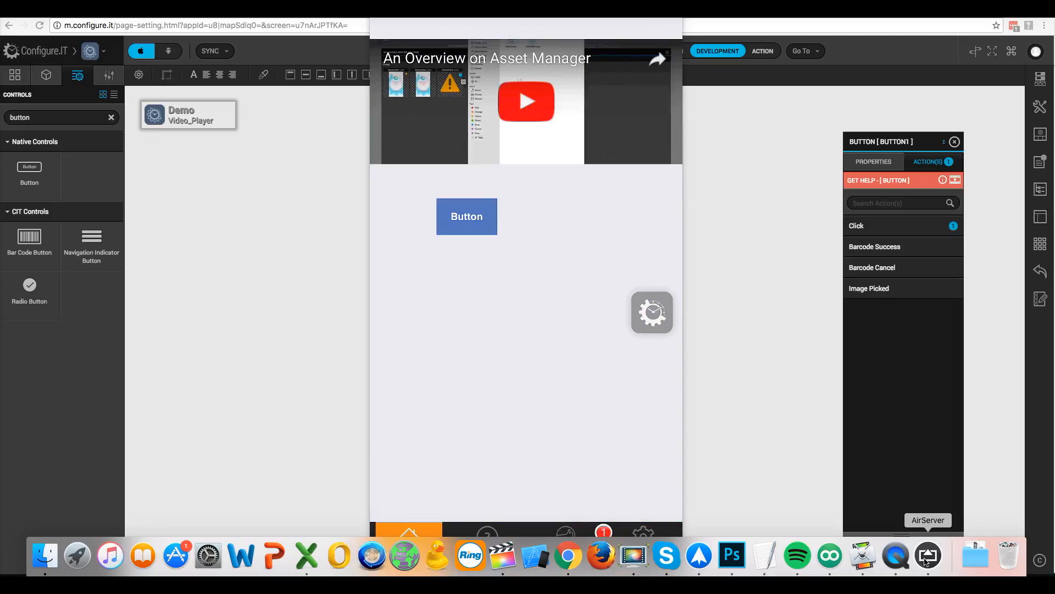
{"action": "left_click", "coordinate": [881, 225]}
{"action": "left_click", "coordinate": [881, 227]}
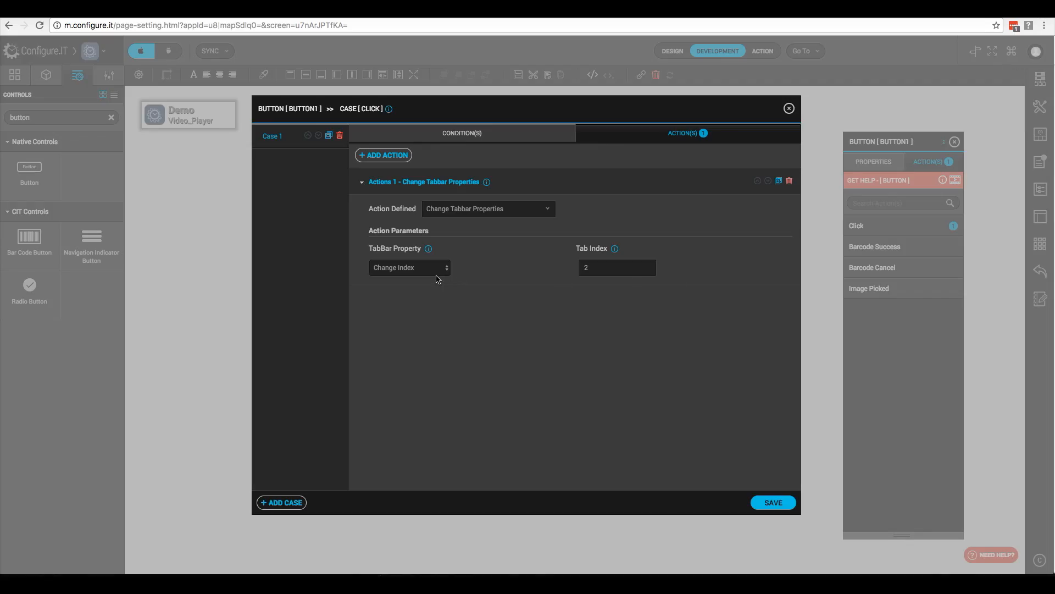
Step: Set the click action to Change RootViewController with Payments as tab 2's root screen, and save
{"action": "left_click", "coordinate": [438, 271]}
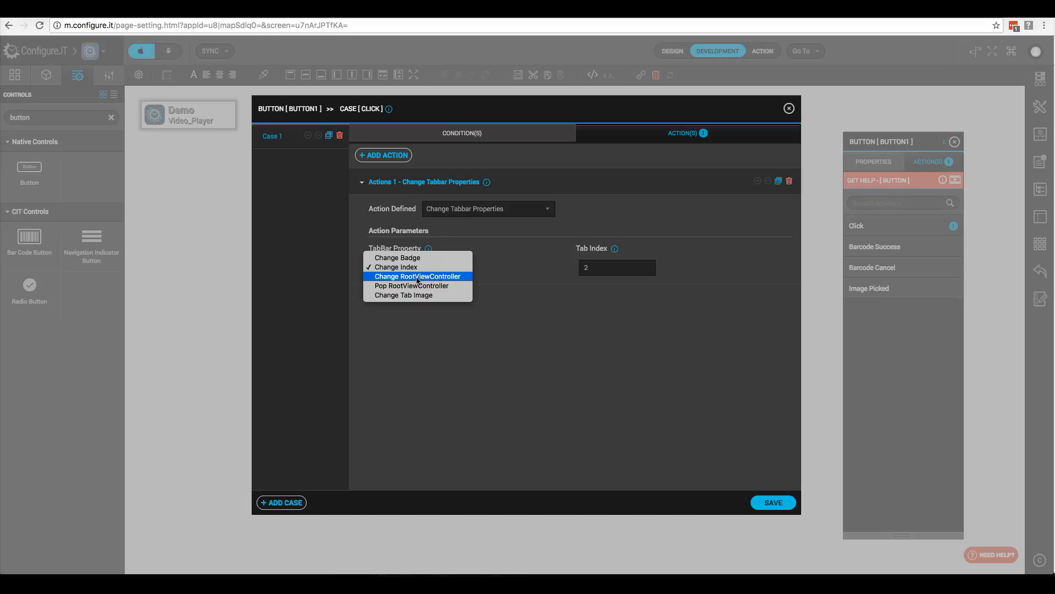
{"action": "left_click", "coordinate": [422, 278]}
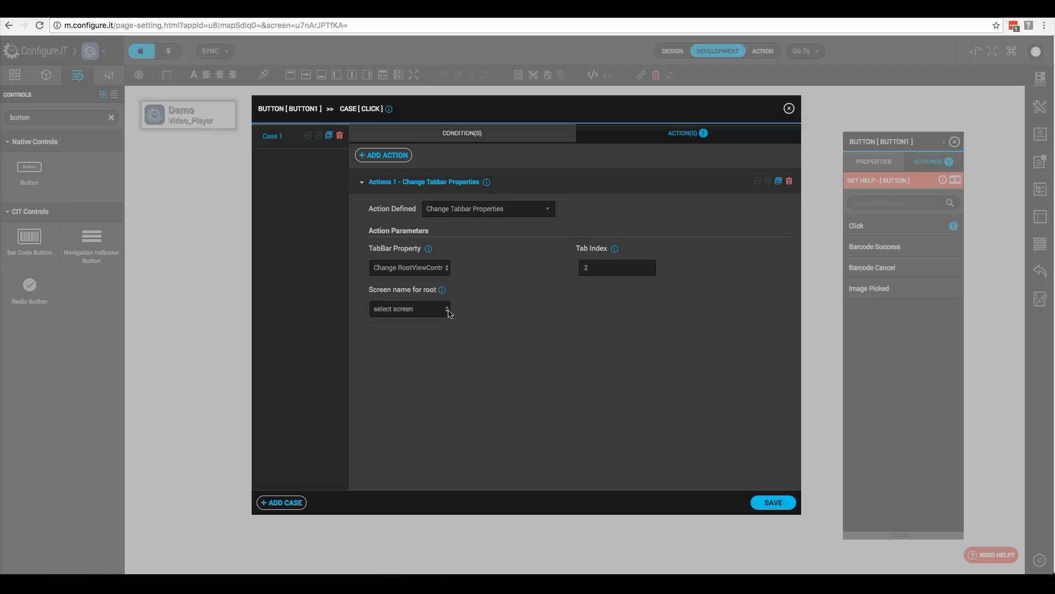
{"action": "left_click", "coordinate": [446, 309]}
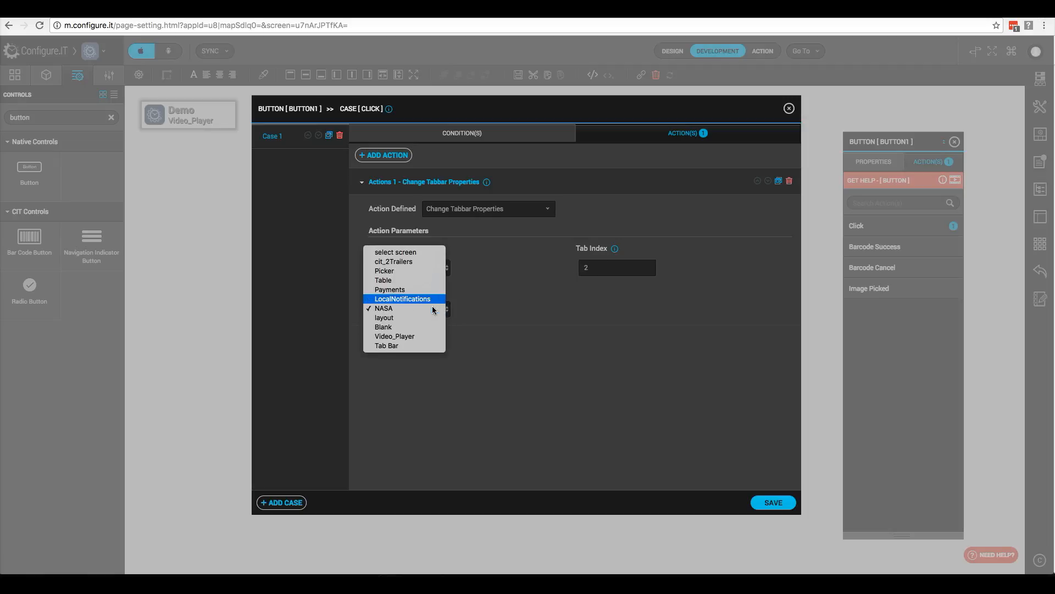
{"action": "left_click", "coordinate": [421, 289]}
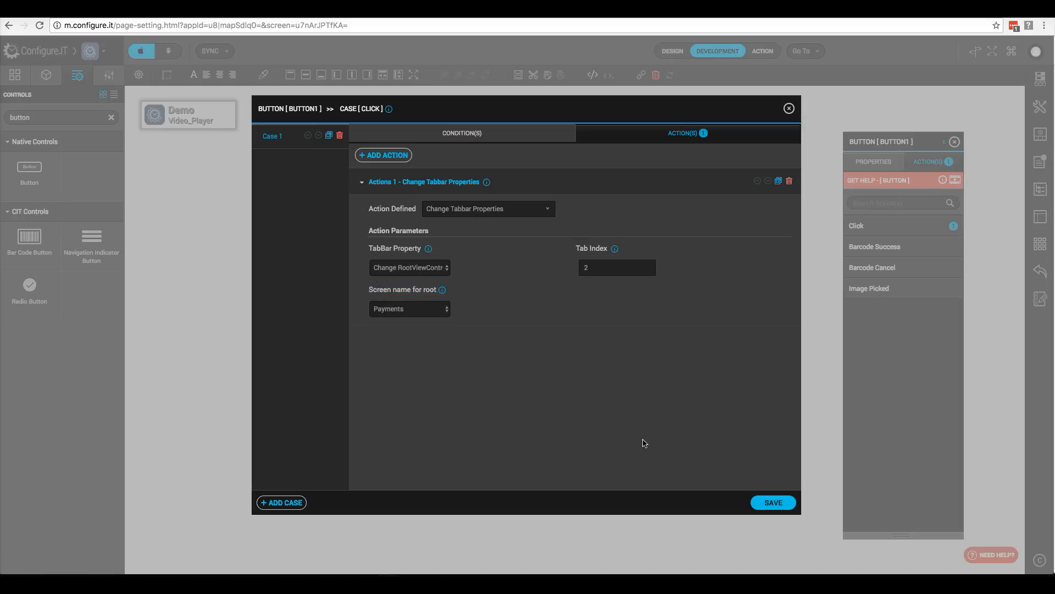
{"action": "left_click", "coordinate": [775, 504]}
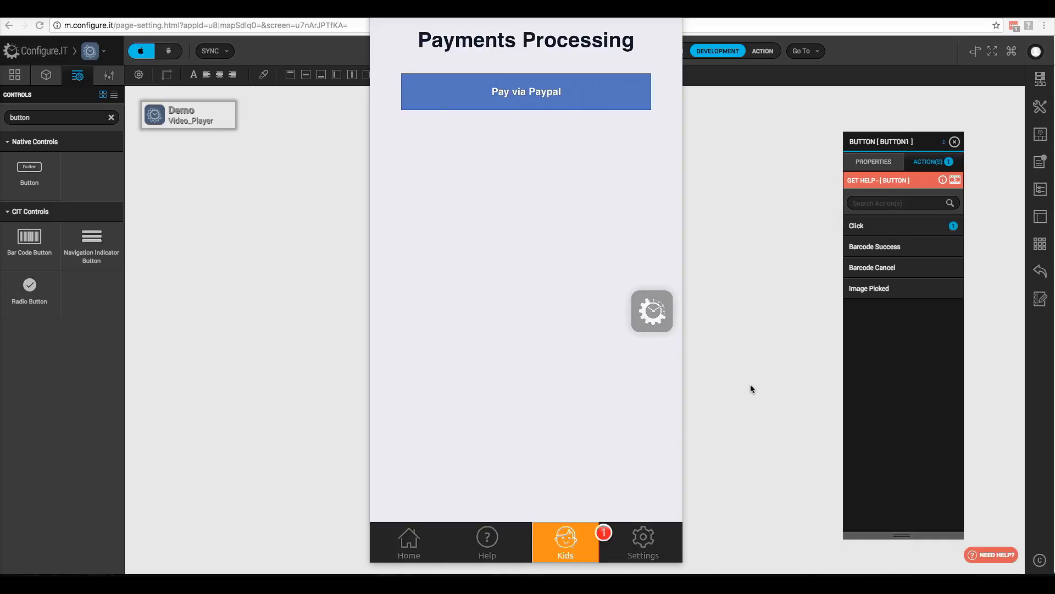
{"action": "left_click", "coordinate": [867, 230]}
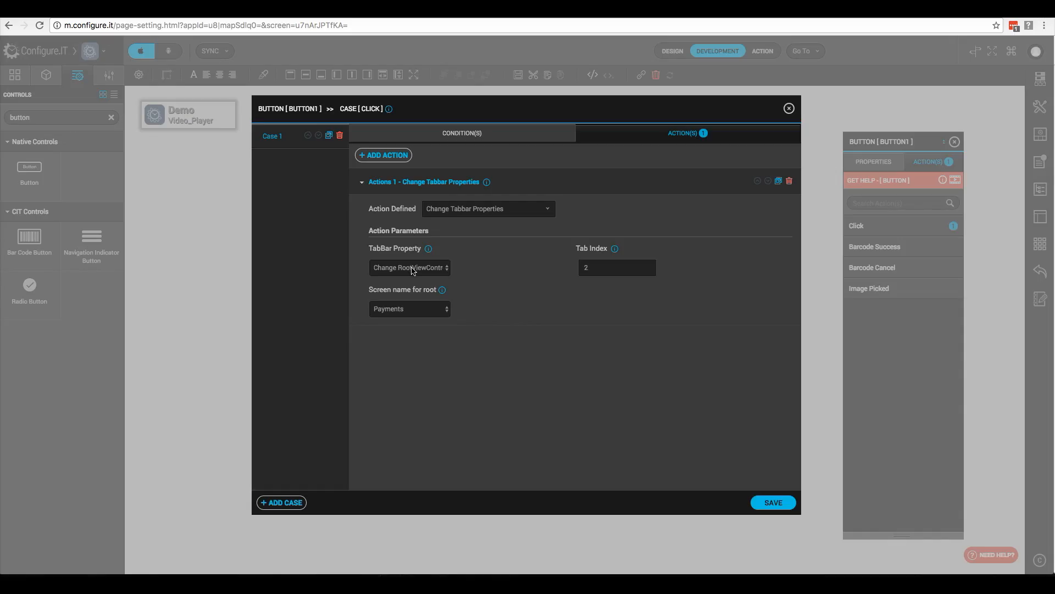
{"action": "left_click", "coordinate": [413, 268]}
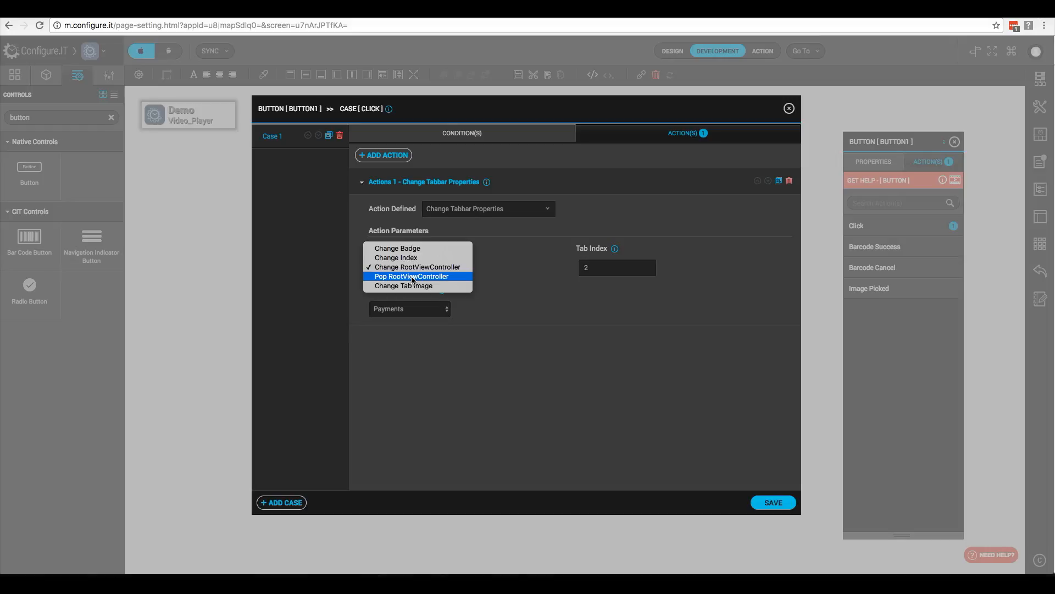
{"action": "left_click", "coordinate": [414, 276]}
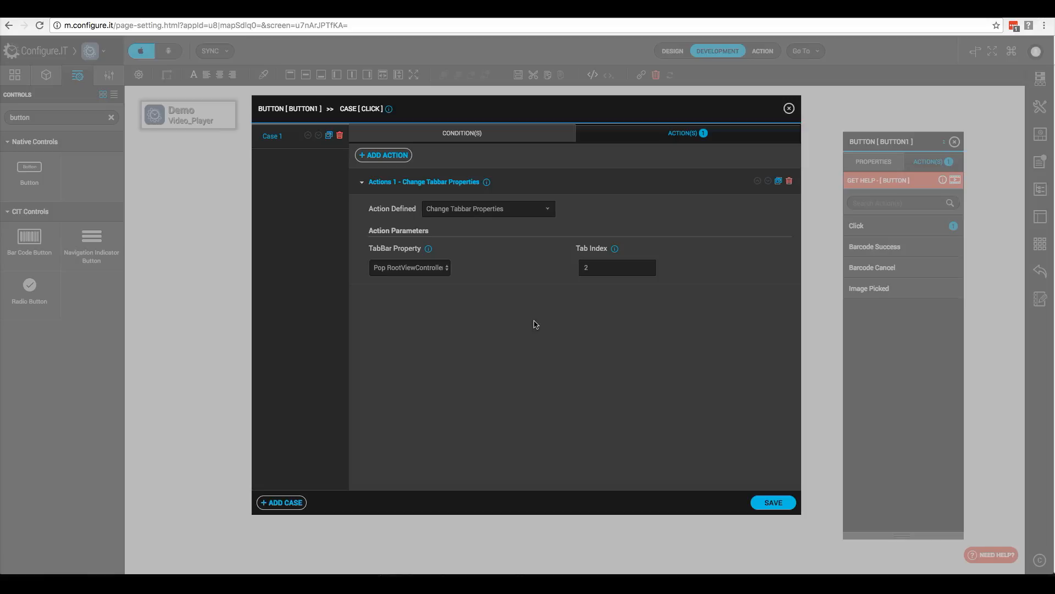
{"action": "left_click", "coordinate": [434, 269]}
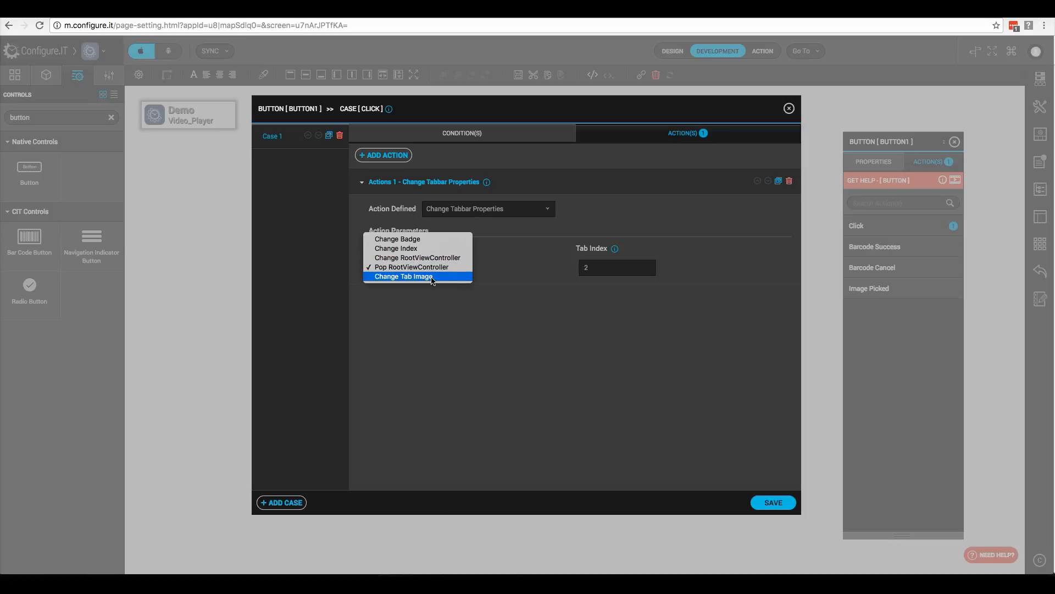
{"action": "left_click", "coordinate": [433, 278]}
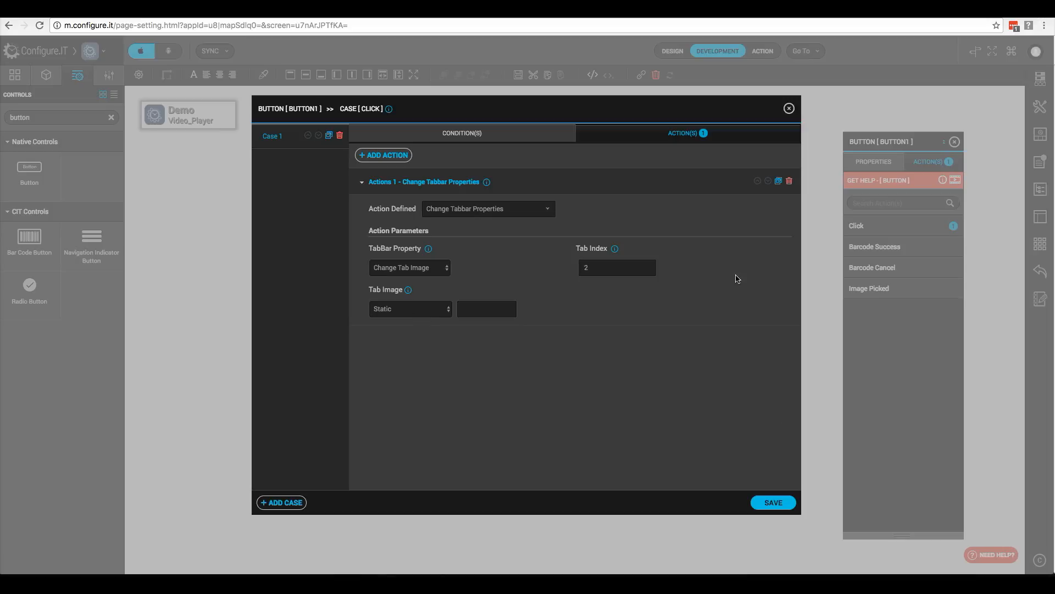
{"action": "left_click", "coordinate": [789, 110]}
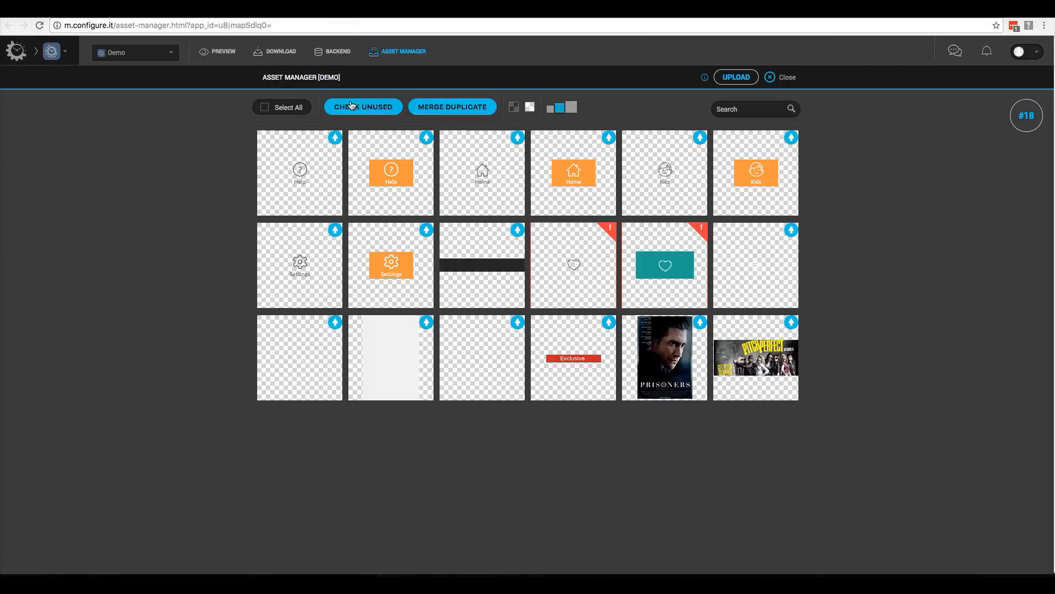
Step: Preview the grey Settings tile in Asset Manager and copy its file name img_settings.png
{"action": "mouse_move", "coordinate": [402, 189]}
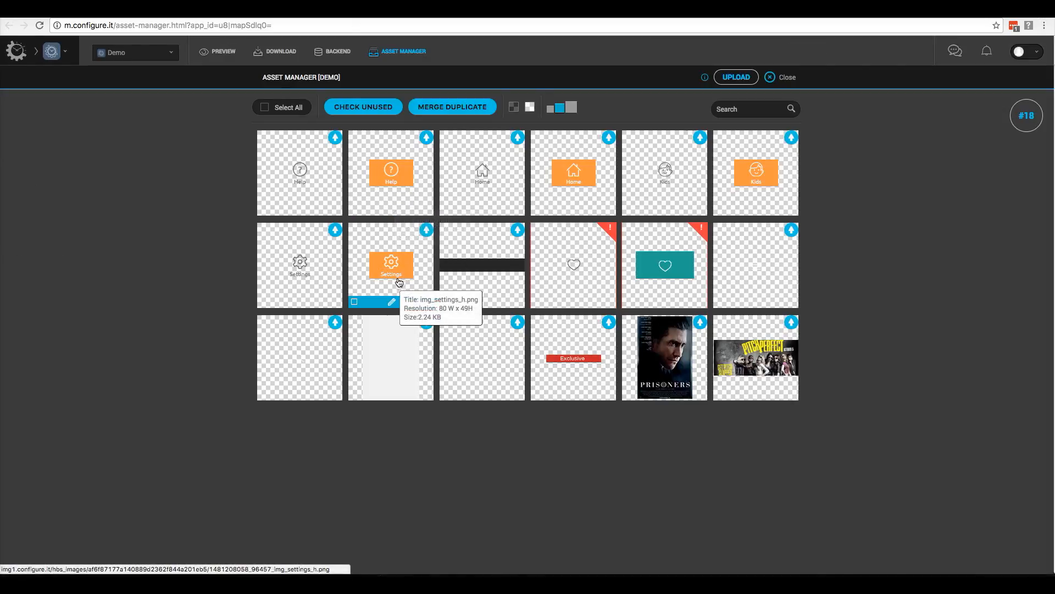
{"action": "mouse_move", "coordinate": [296, 267]}
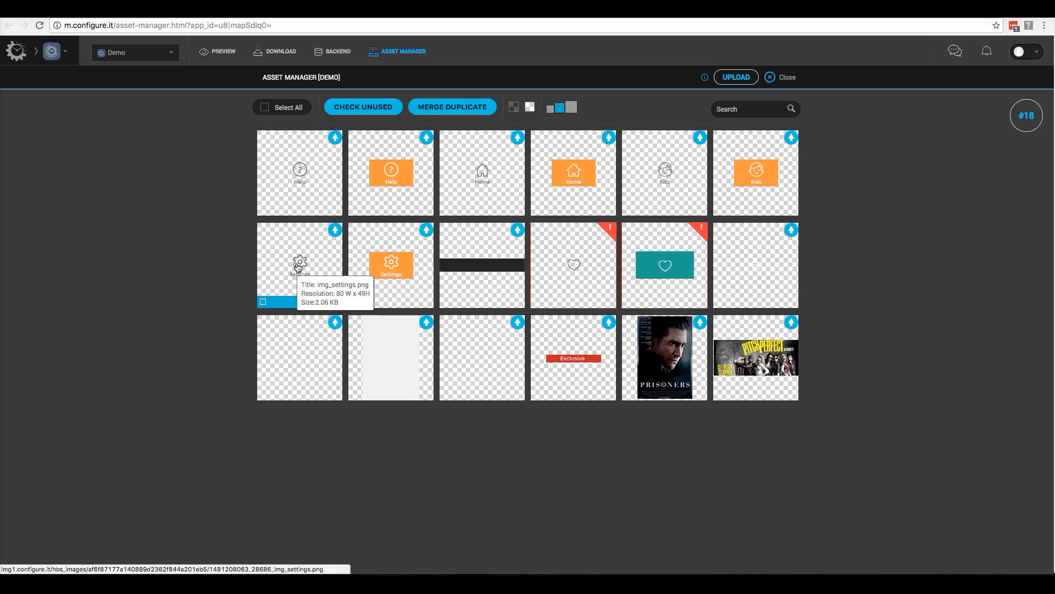
{"action": "left_click", "coordinate": [297, 268]}
{"action": "triple_click", "coordinate": [519, 342]}
{"action": "key", "text": "super+c"}
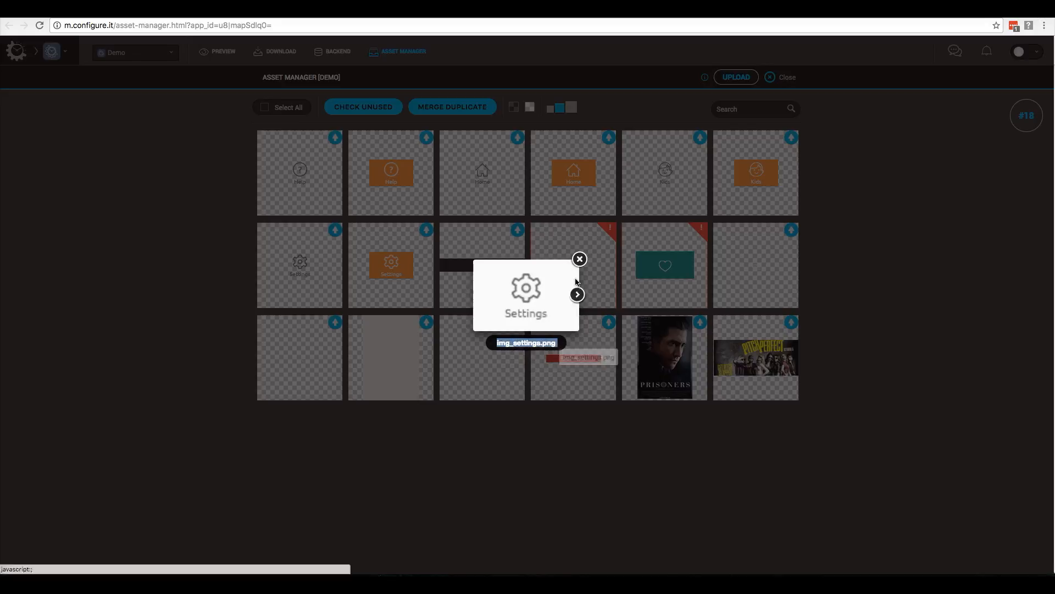
{"action": "left_click", "coordinate": [579, 261]}
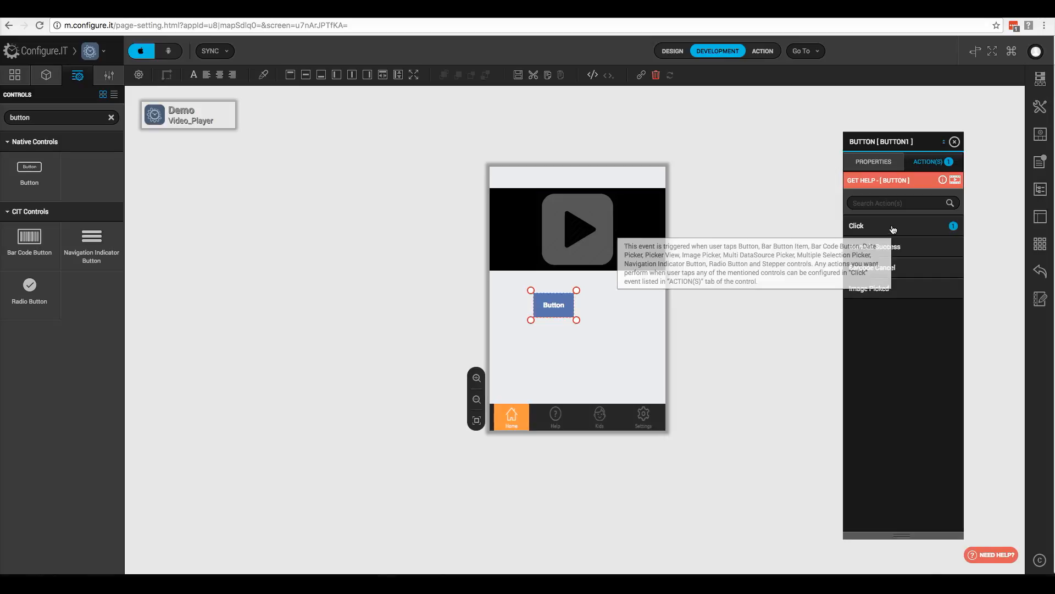
Step: Set the Click action's TabBar Property to Change Tab Image, paste img_settings.png, and save
{"action": "left_click", "coordinate": [894, 231]}
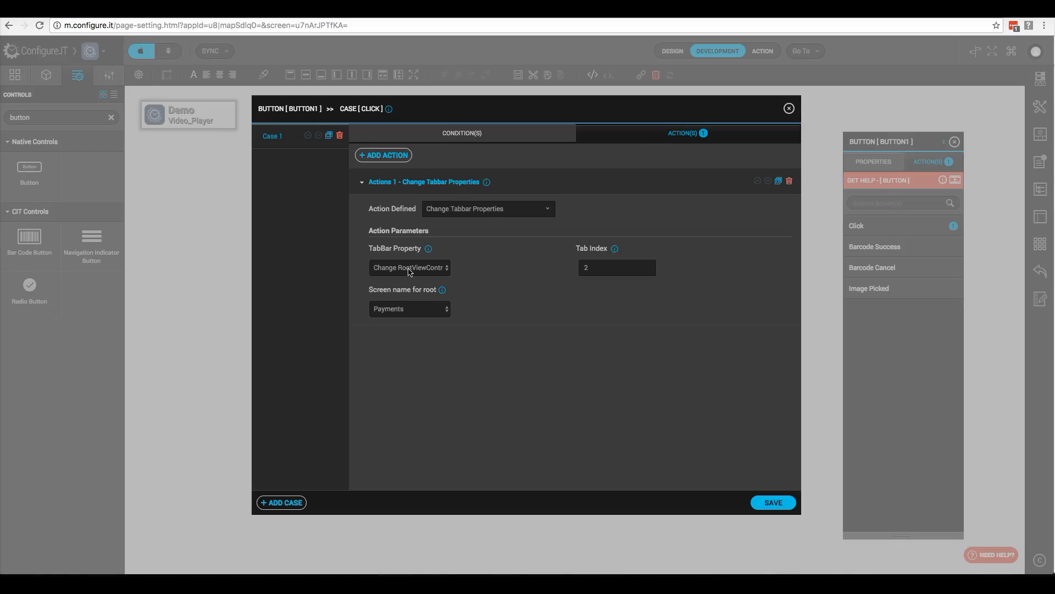
{"action": "left_click", "coordinate": [409, 268]}
{"action": "left_click", "coordinate": [406, 288]}
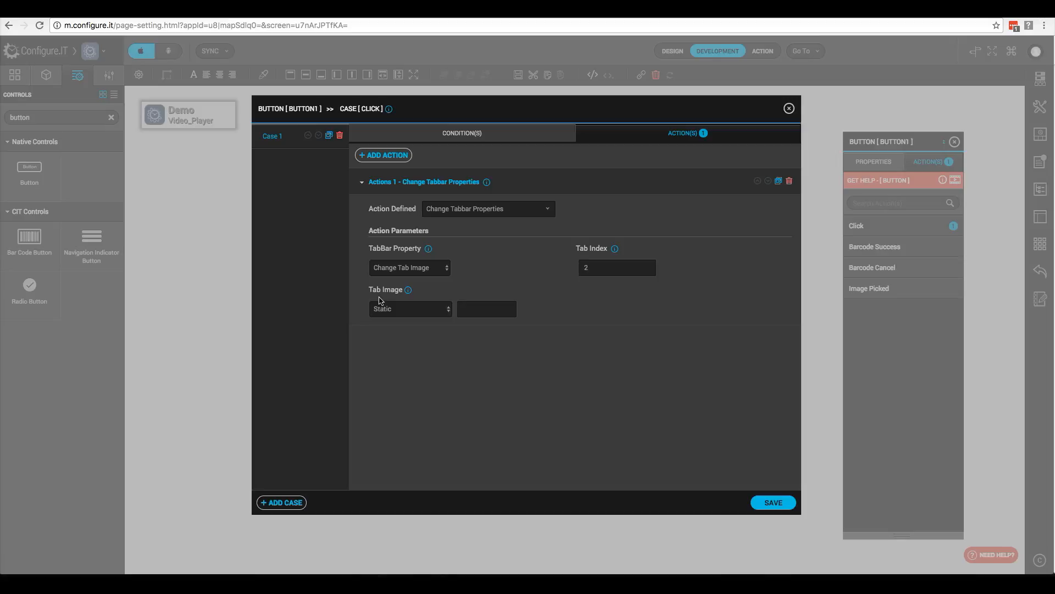
{"action": "left_click", "coordinate": [478, 310]}
{"action": "key", "text": "super+v"}
{"action": "left_click", "coordinate": [770, 507]}
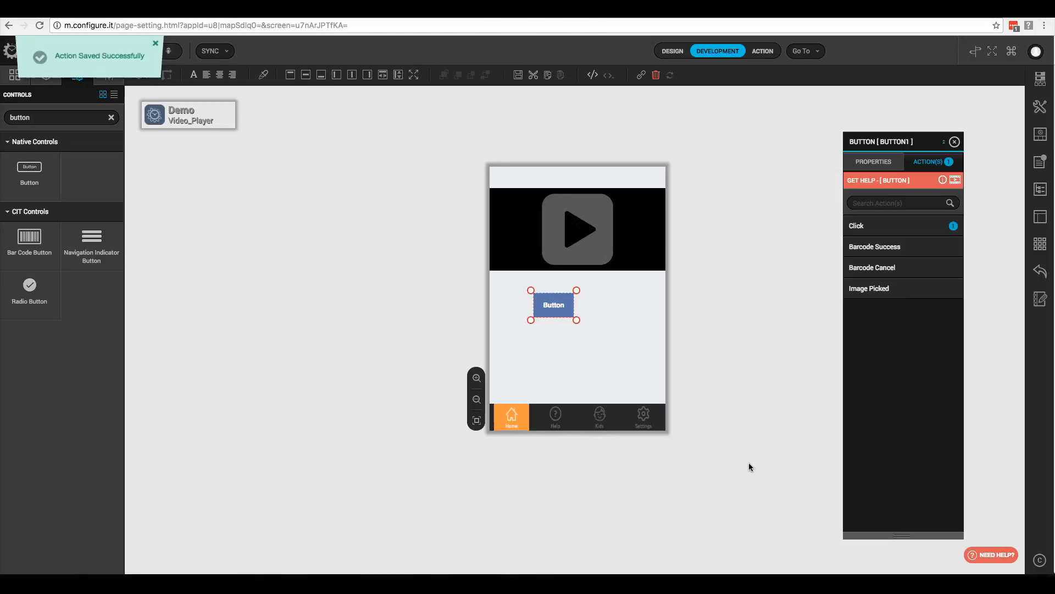